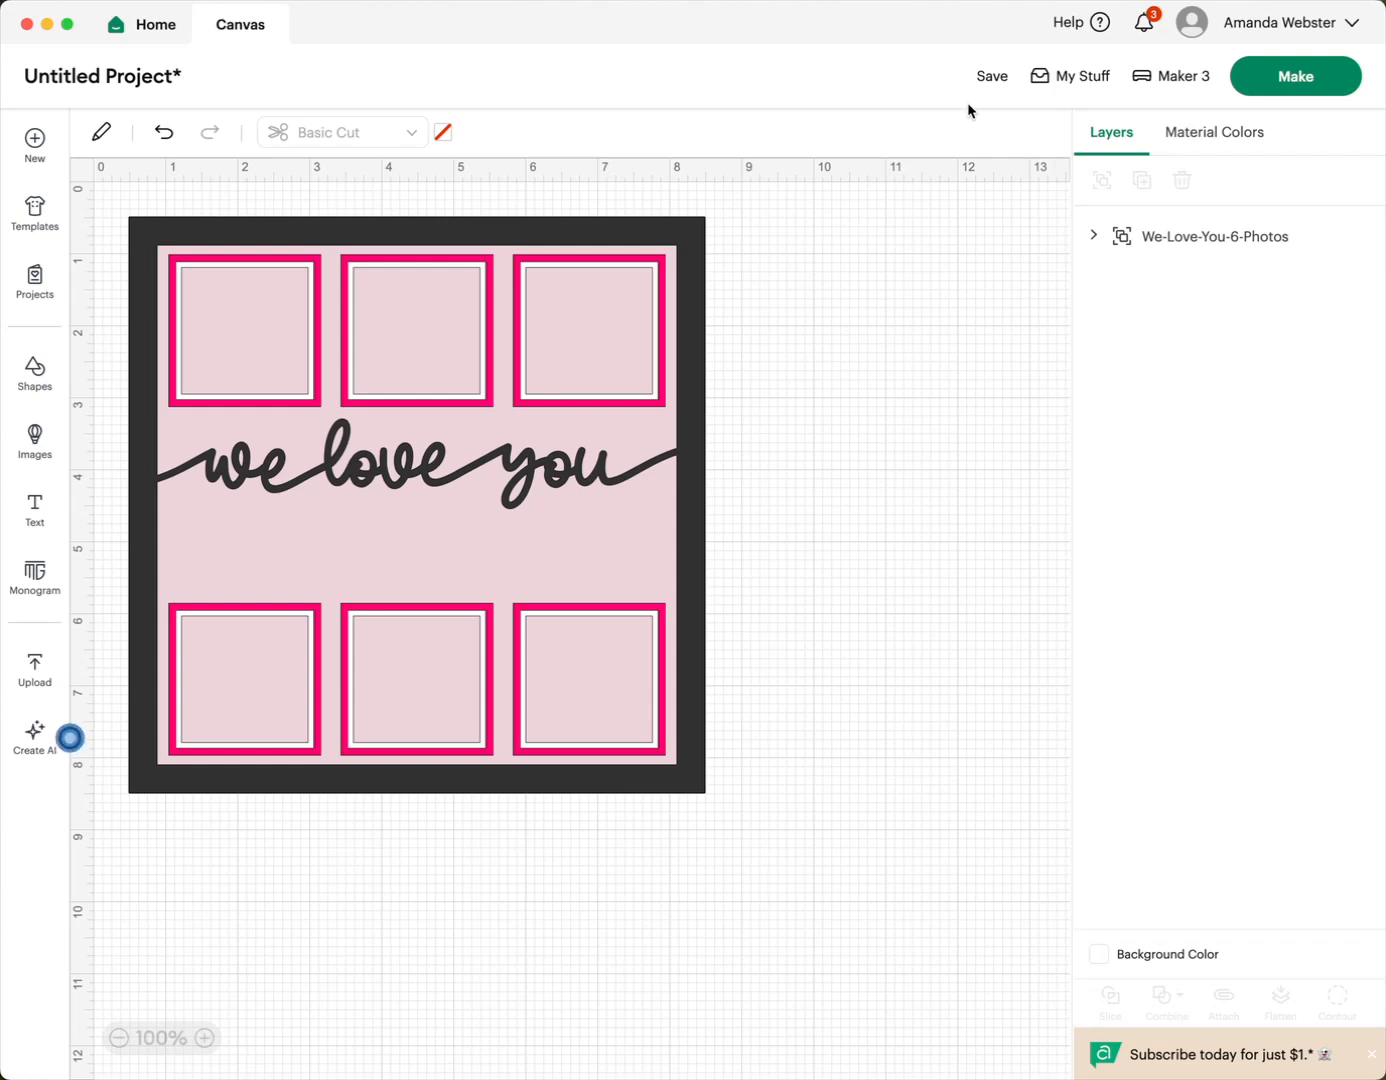
- Expand the We-Love-You-6-Photos group and select its layers one by one to inspect each cut layer
click(1094, 237)
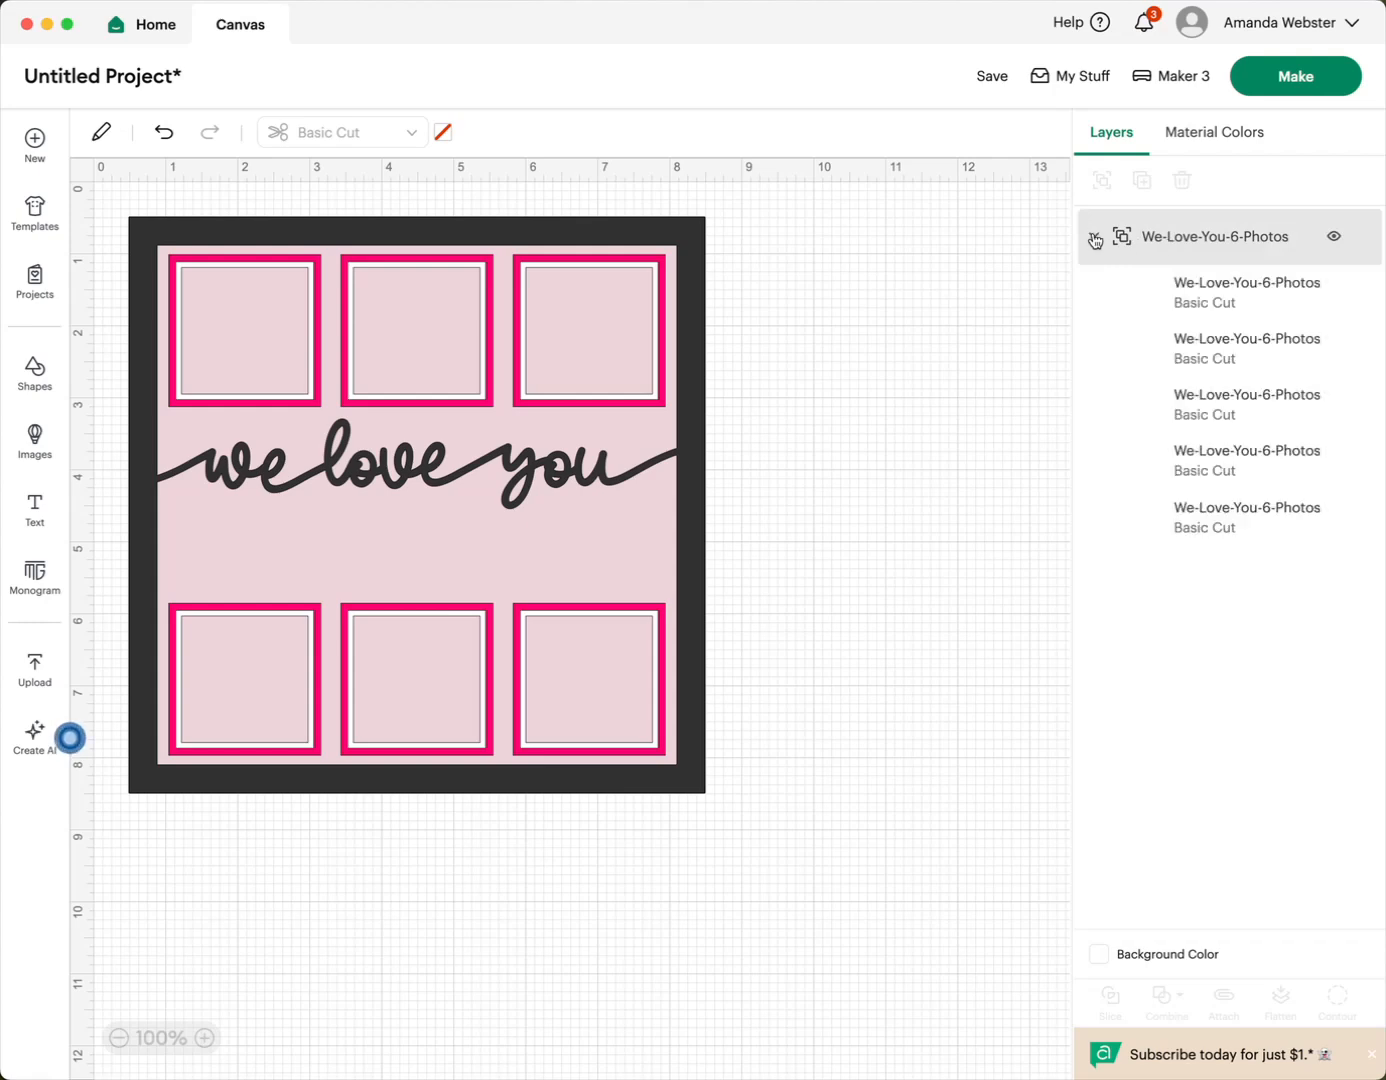
click(1228, 304)
click(1218, 347)
click(1218, 404)
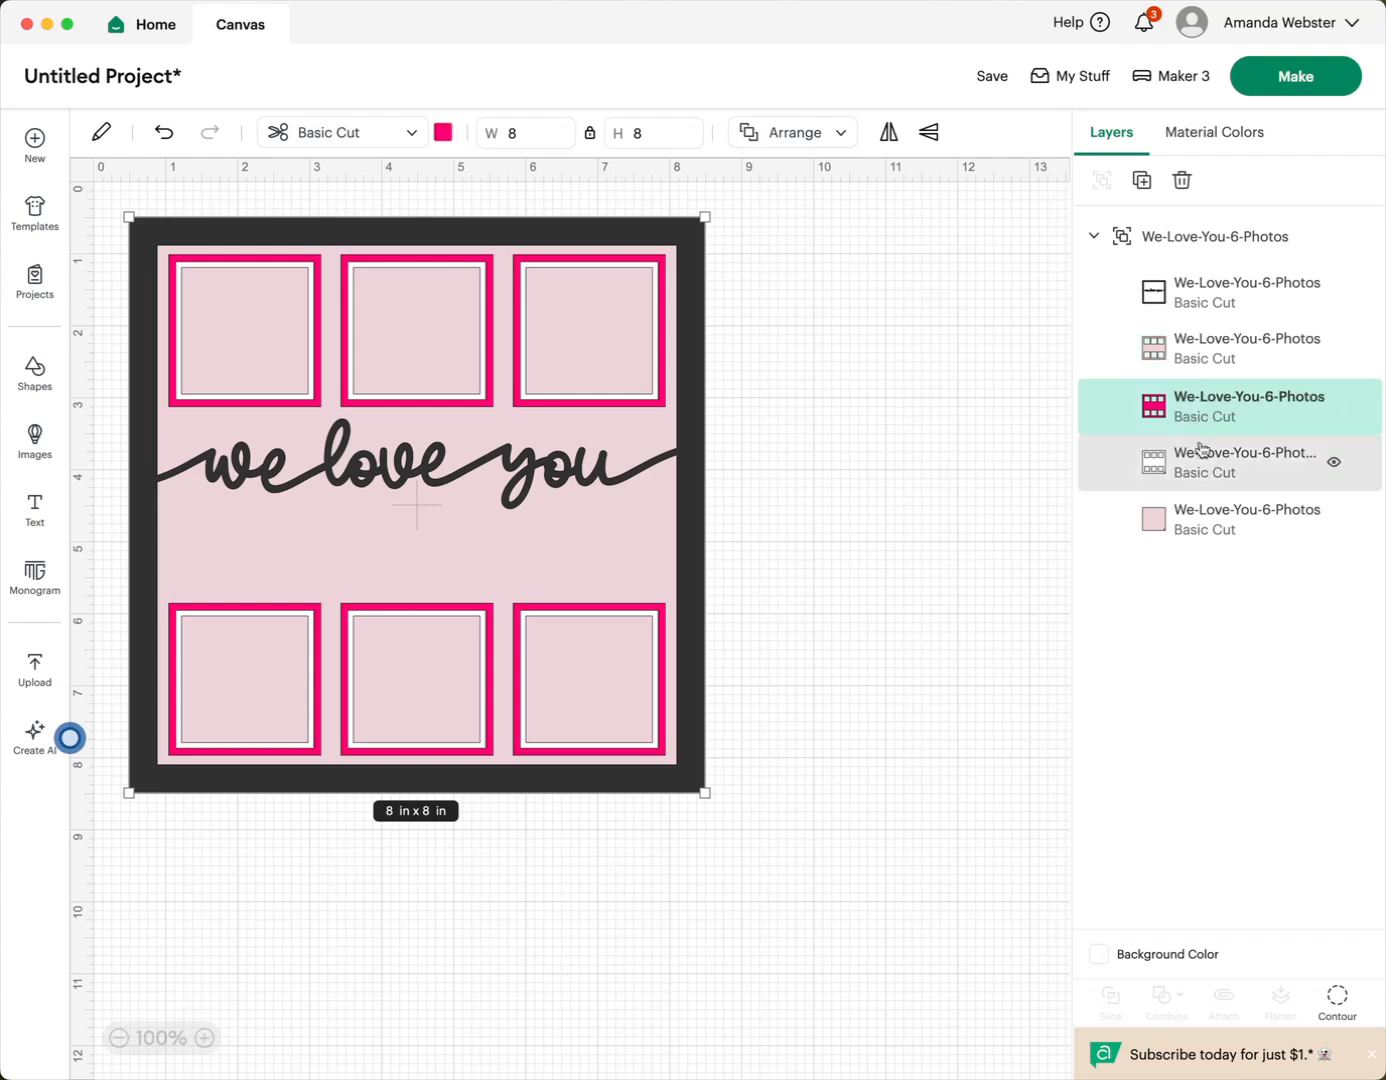
click(1218, 463)
click(1218, 529)
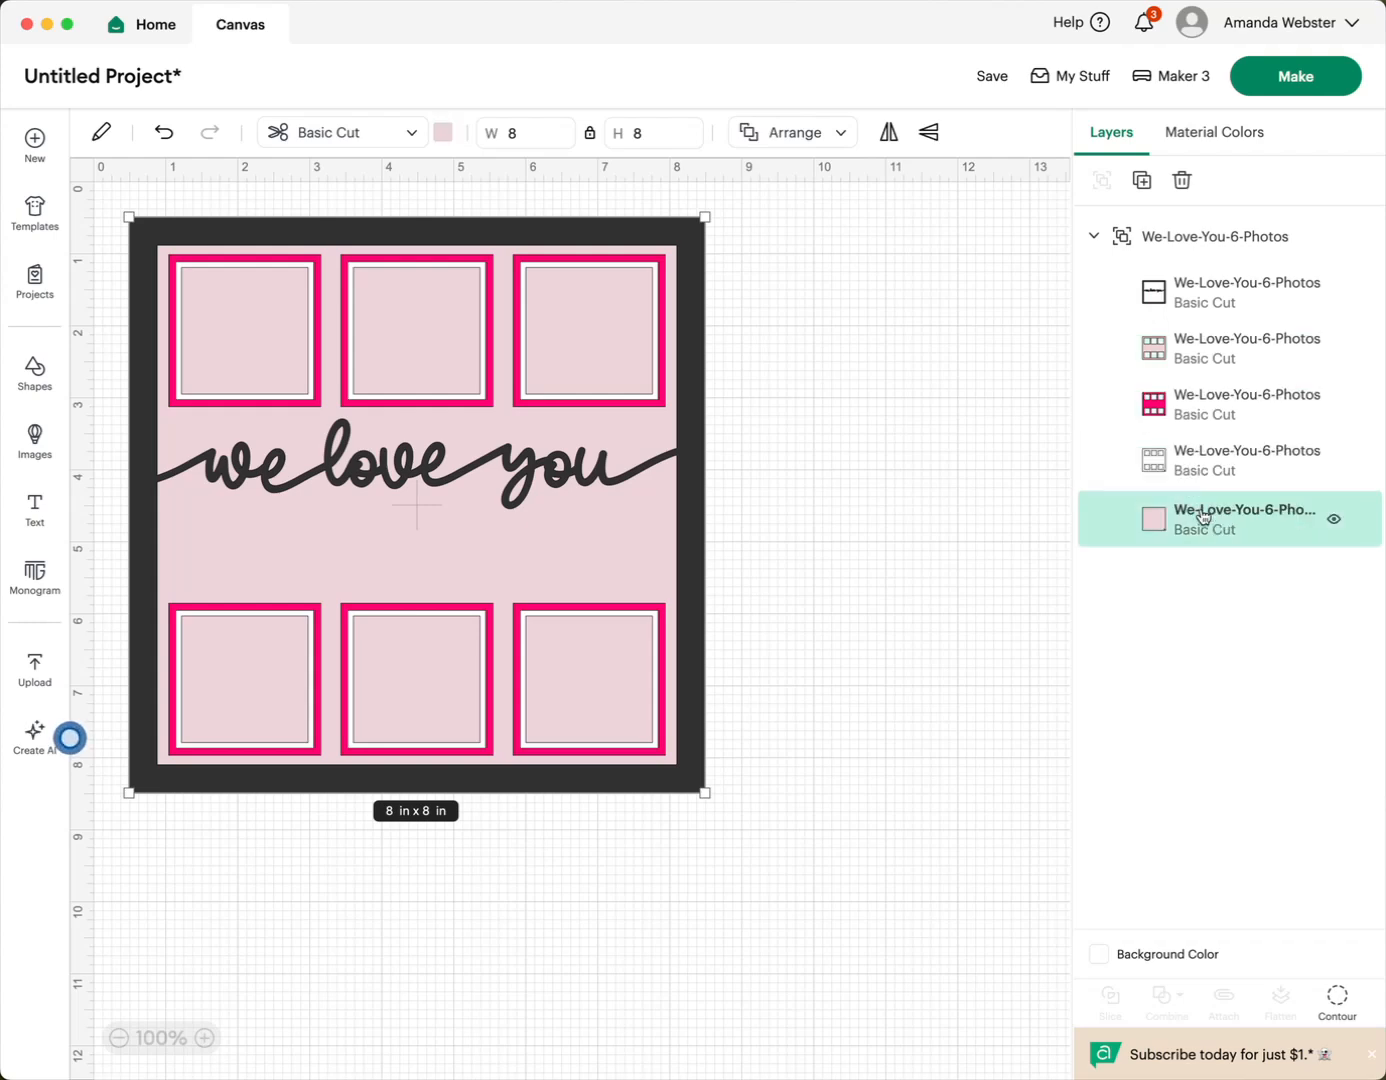
click(1212, 364)
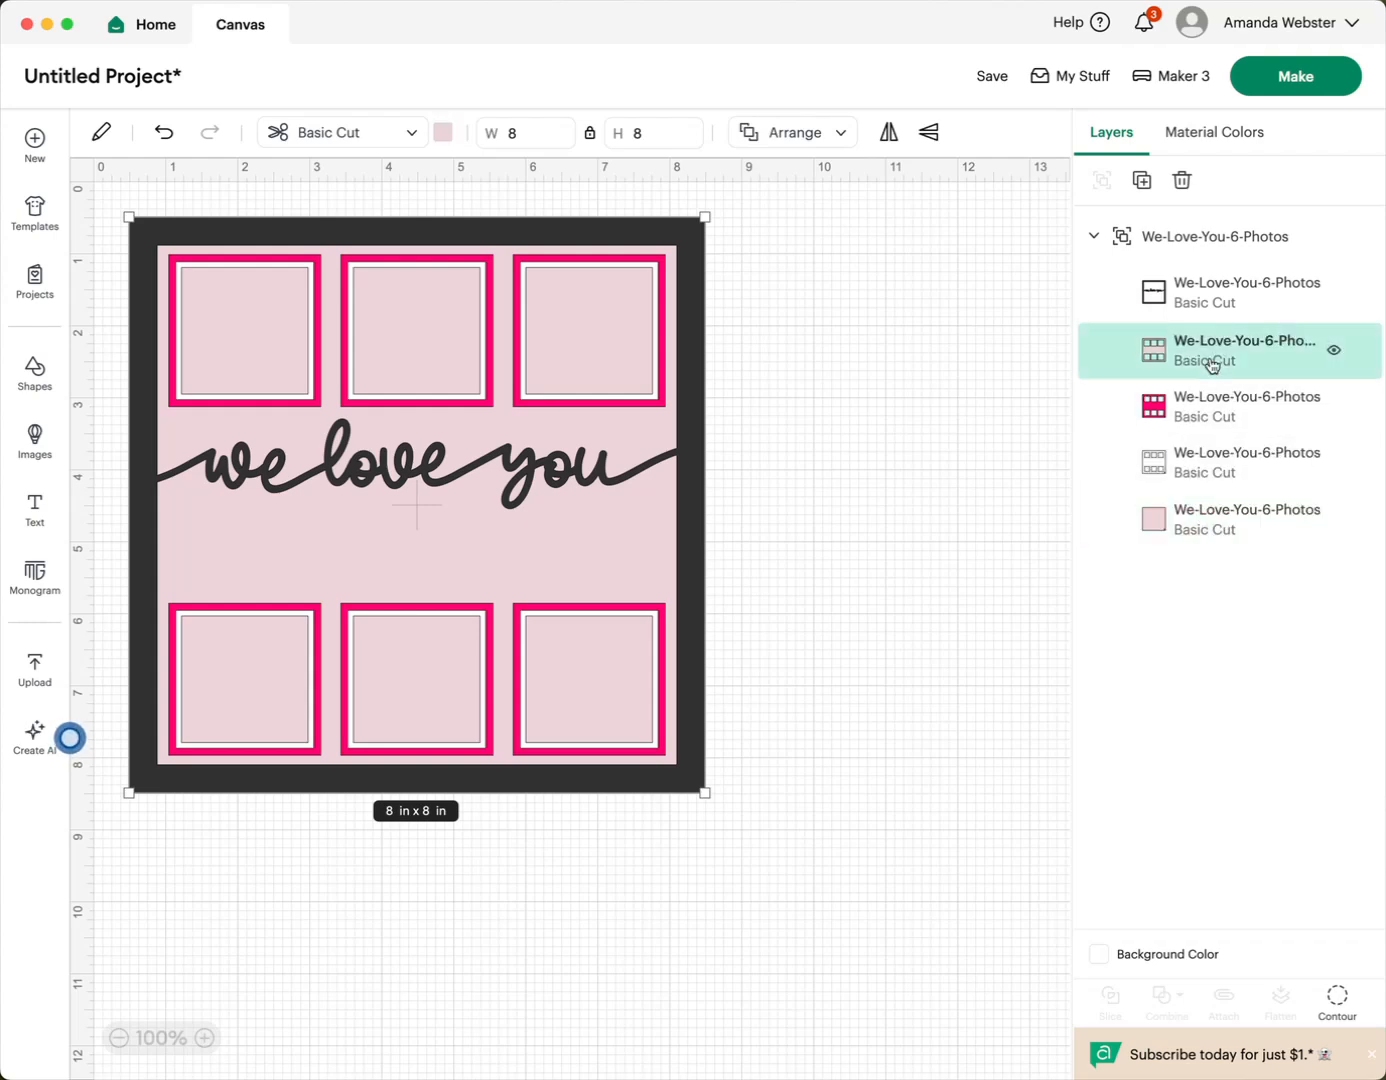
- Toggle the visibility of the black "we love you" frame layer to examine the layers beneath, leaving it shown
click(1275, 301)
click(1335, 300)
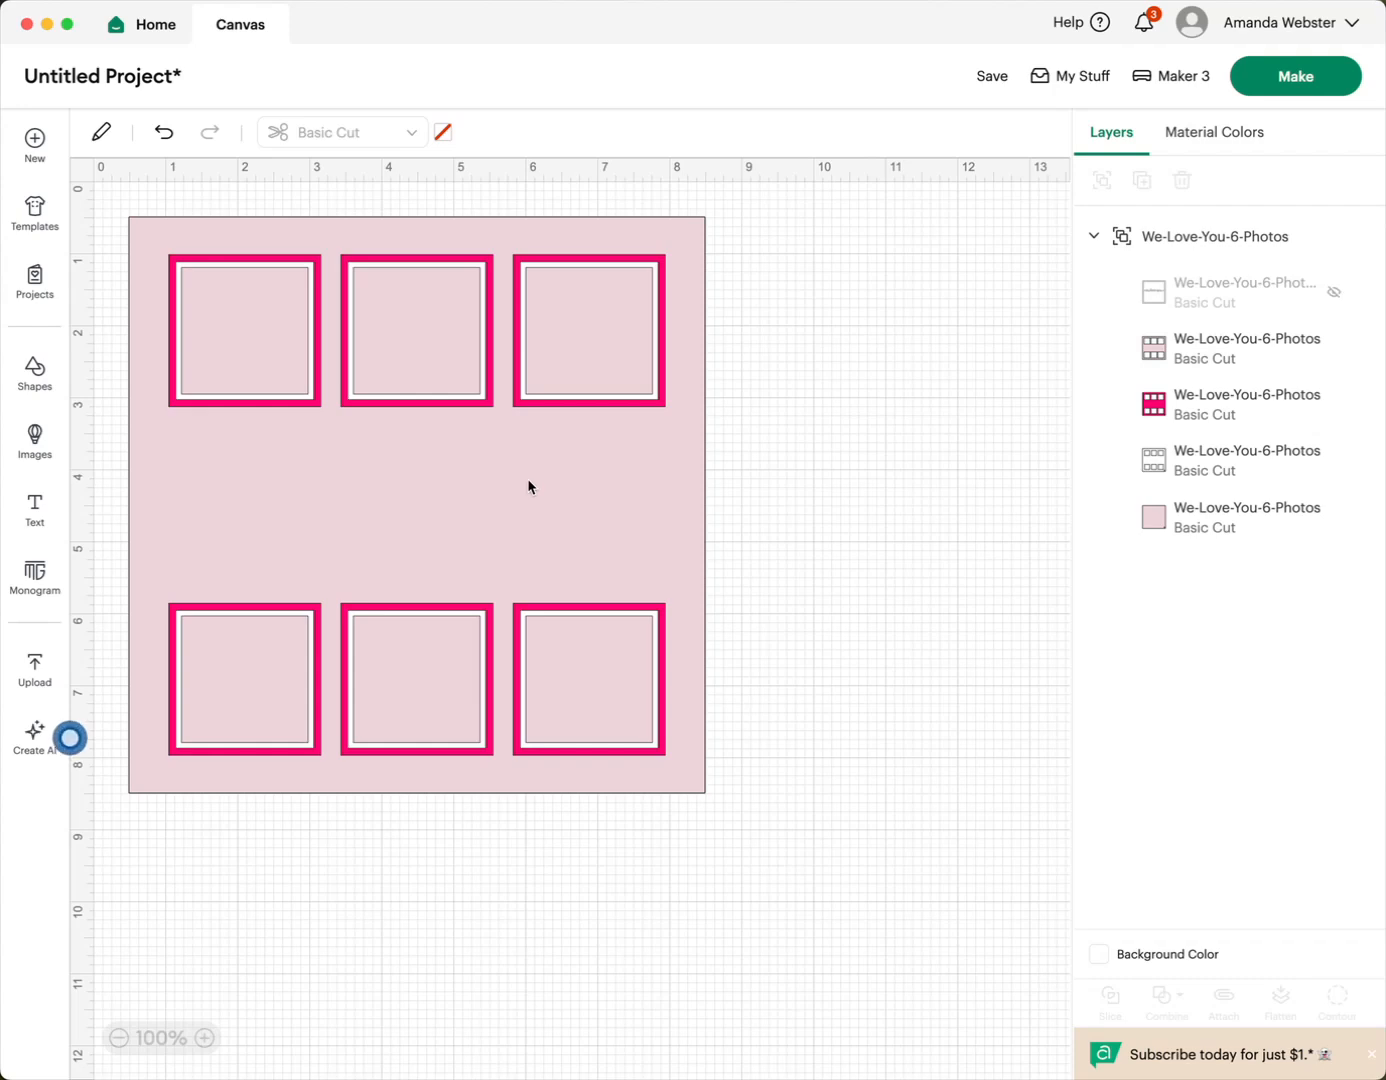
click(1216, 357)
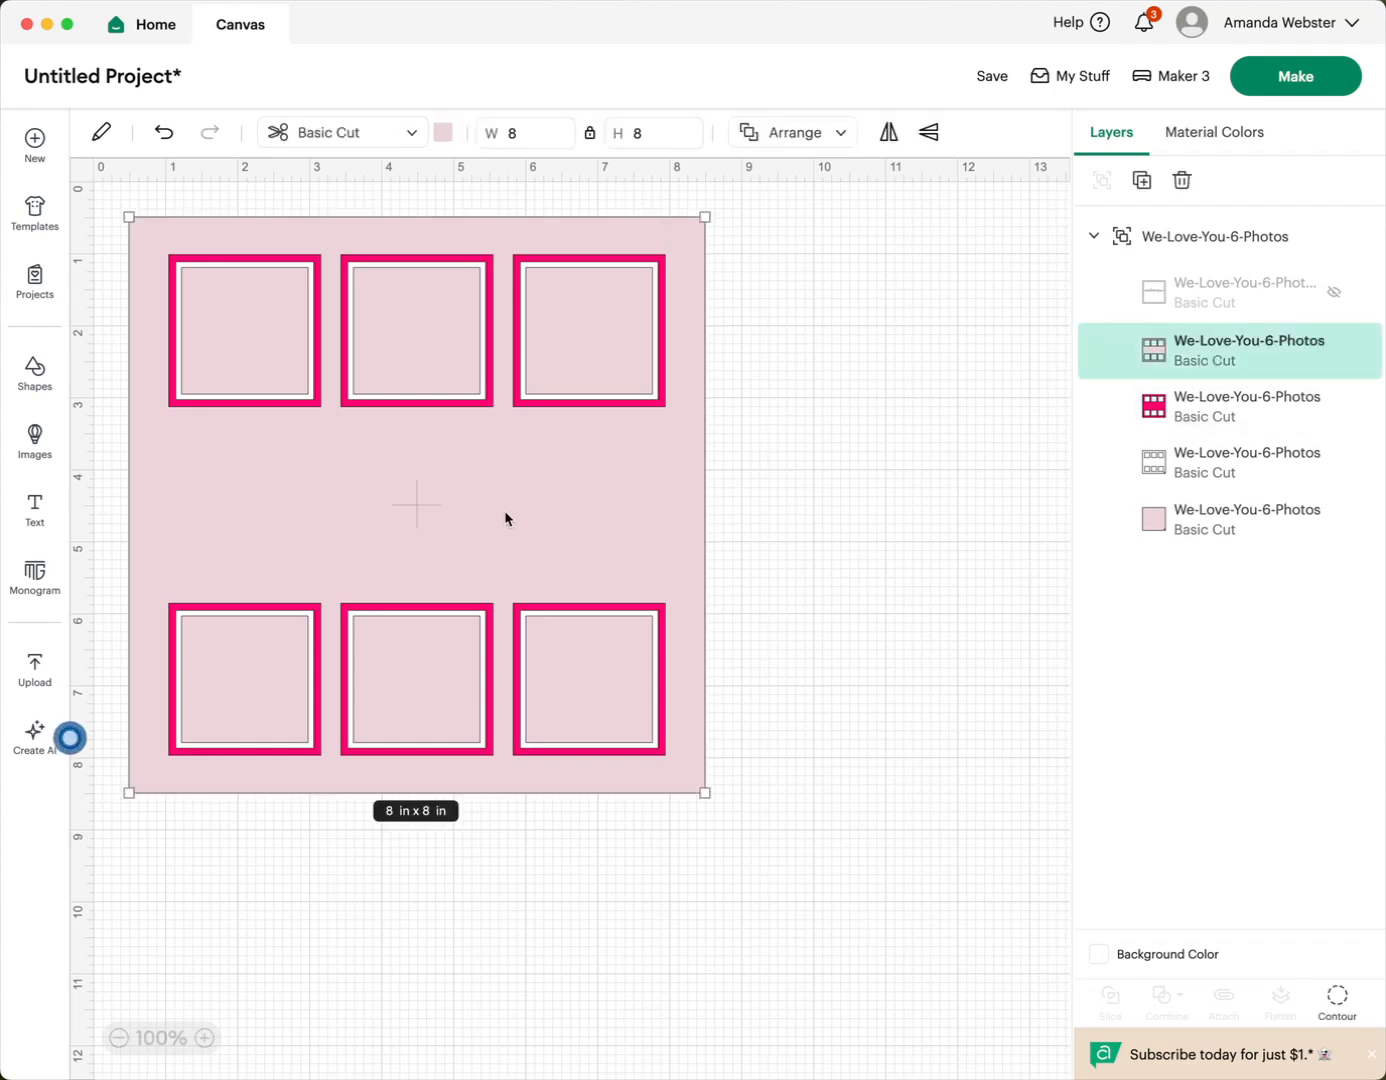
click(1250, 293)
click(1336, 296)
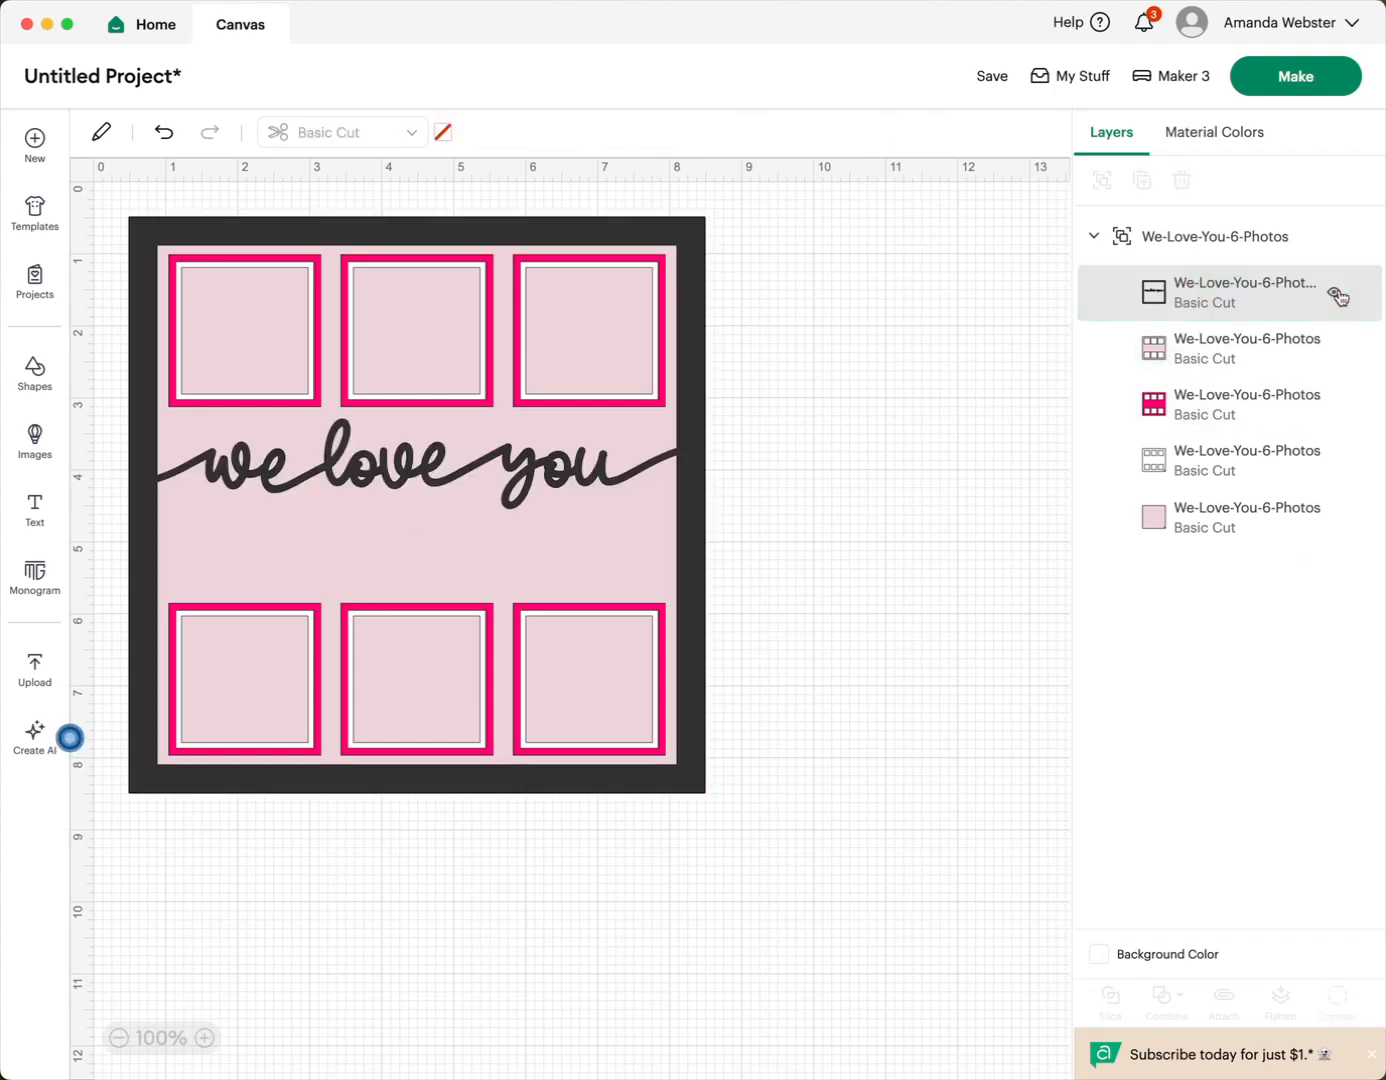
click(1338, 296)
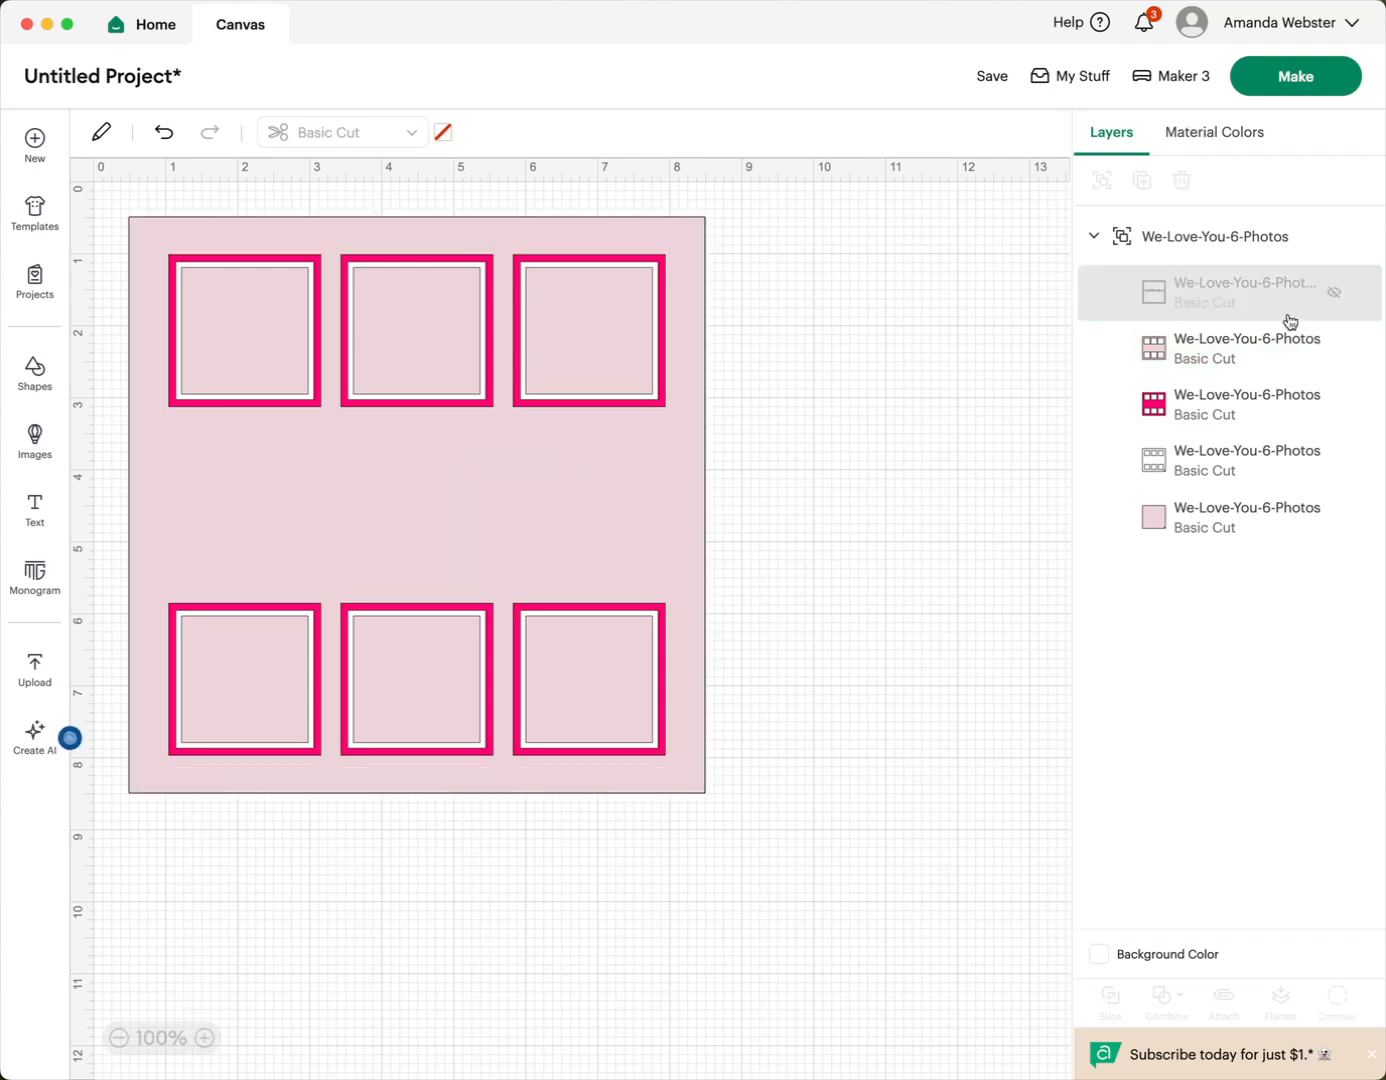
click(1334, 293)
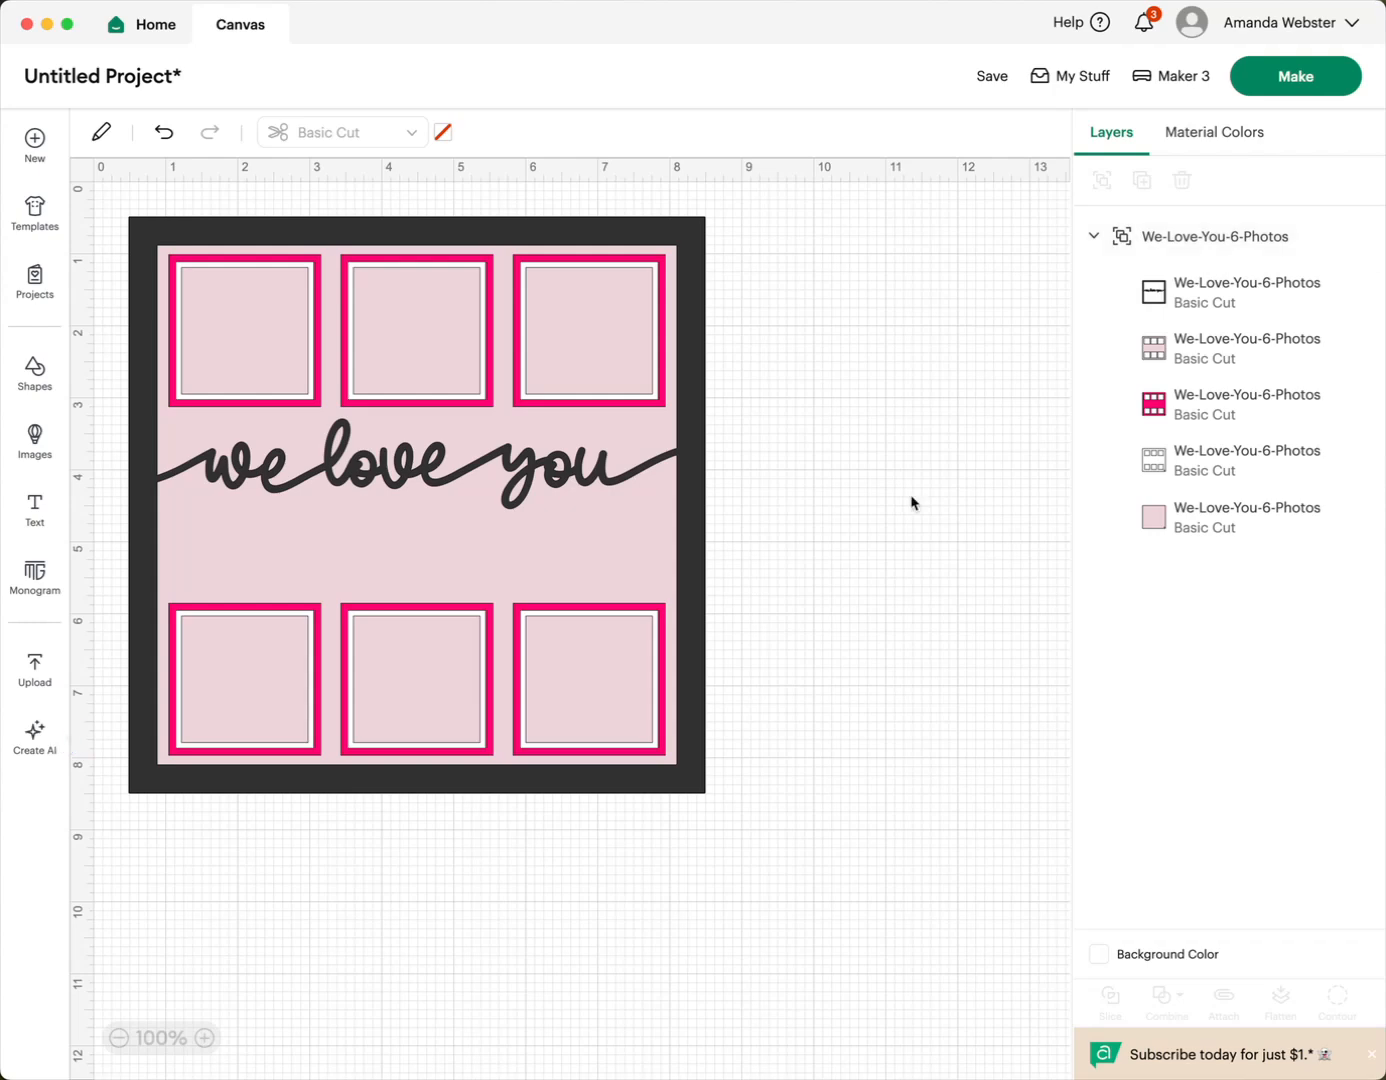
- Add a text object below the "we love you" lettering and set its wording to "Mimi"
click(41, 521)
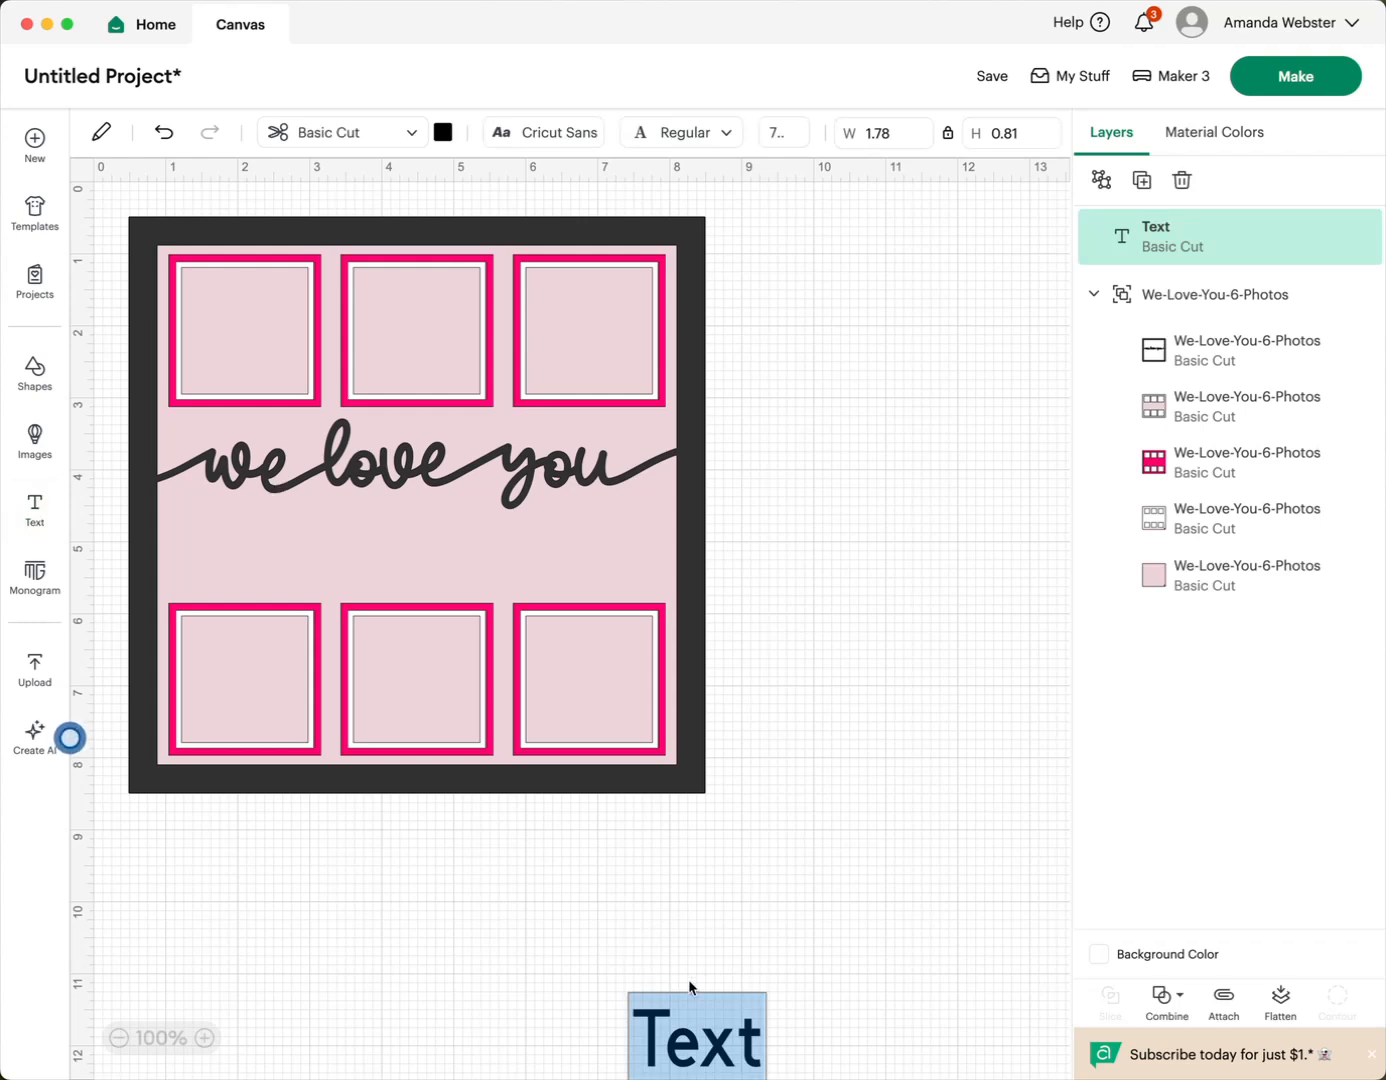
click(700, 1037)
click(785, 1035)
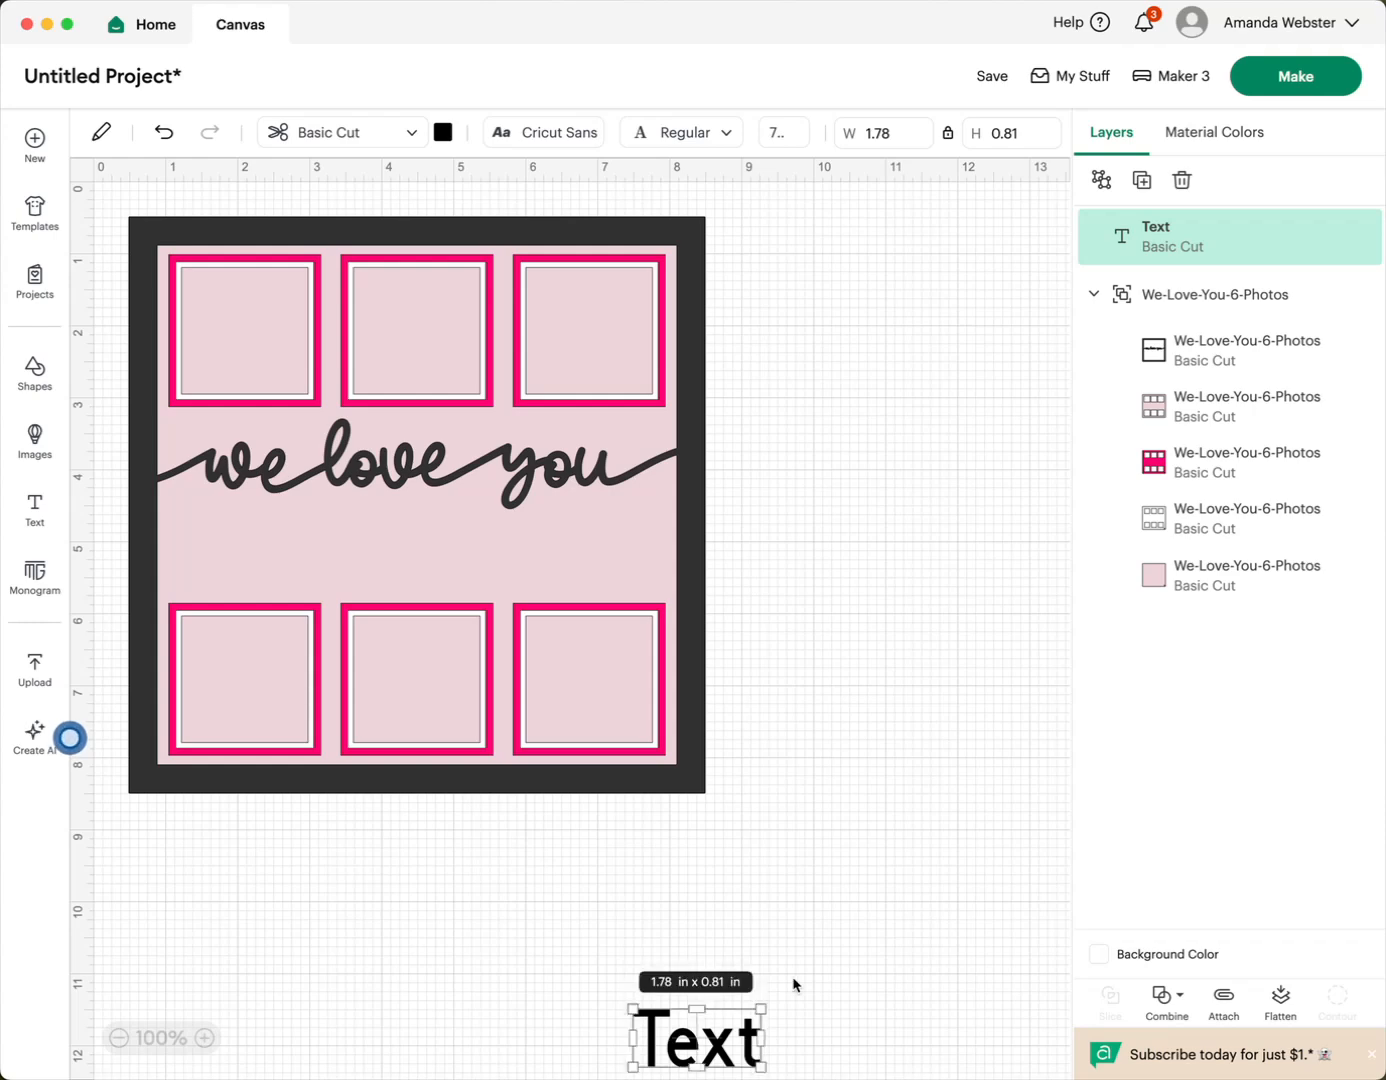
drag(725, 1046, 440, 550)
double_click(424, 552)
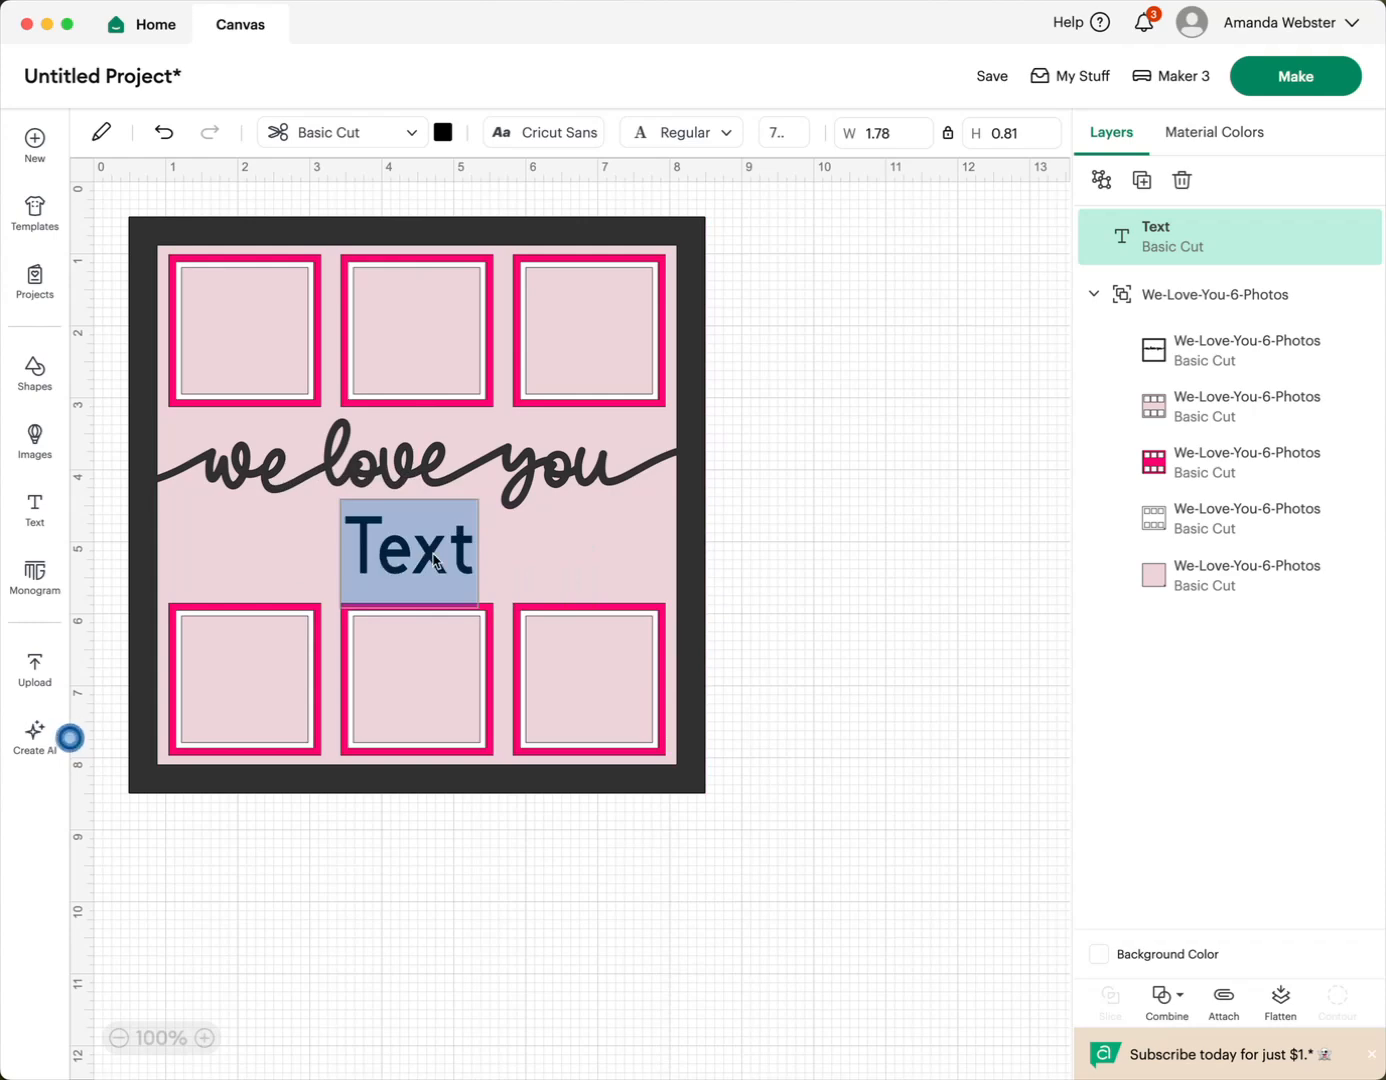
text(Mimi)
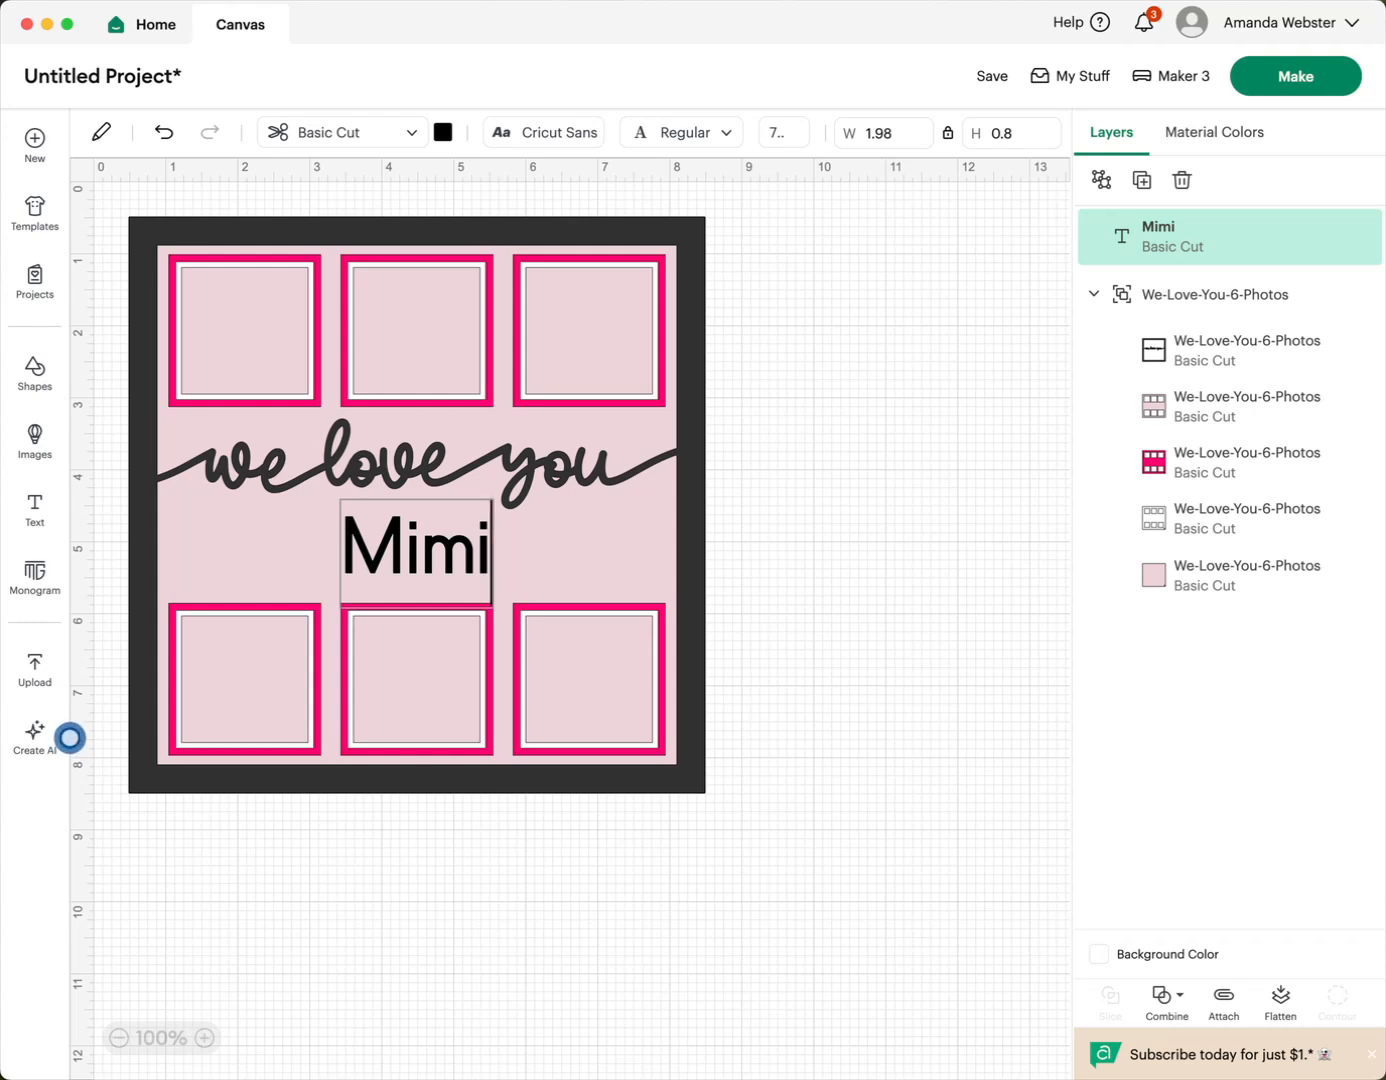
- Browse the Cricut fonts for the "Mimi" text and narrow the font list to the Stencil category
double_click(409, 547)
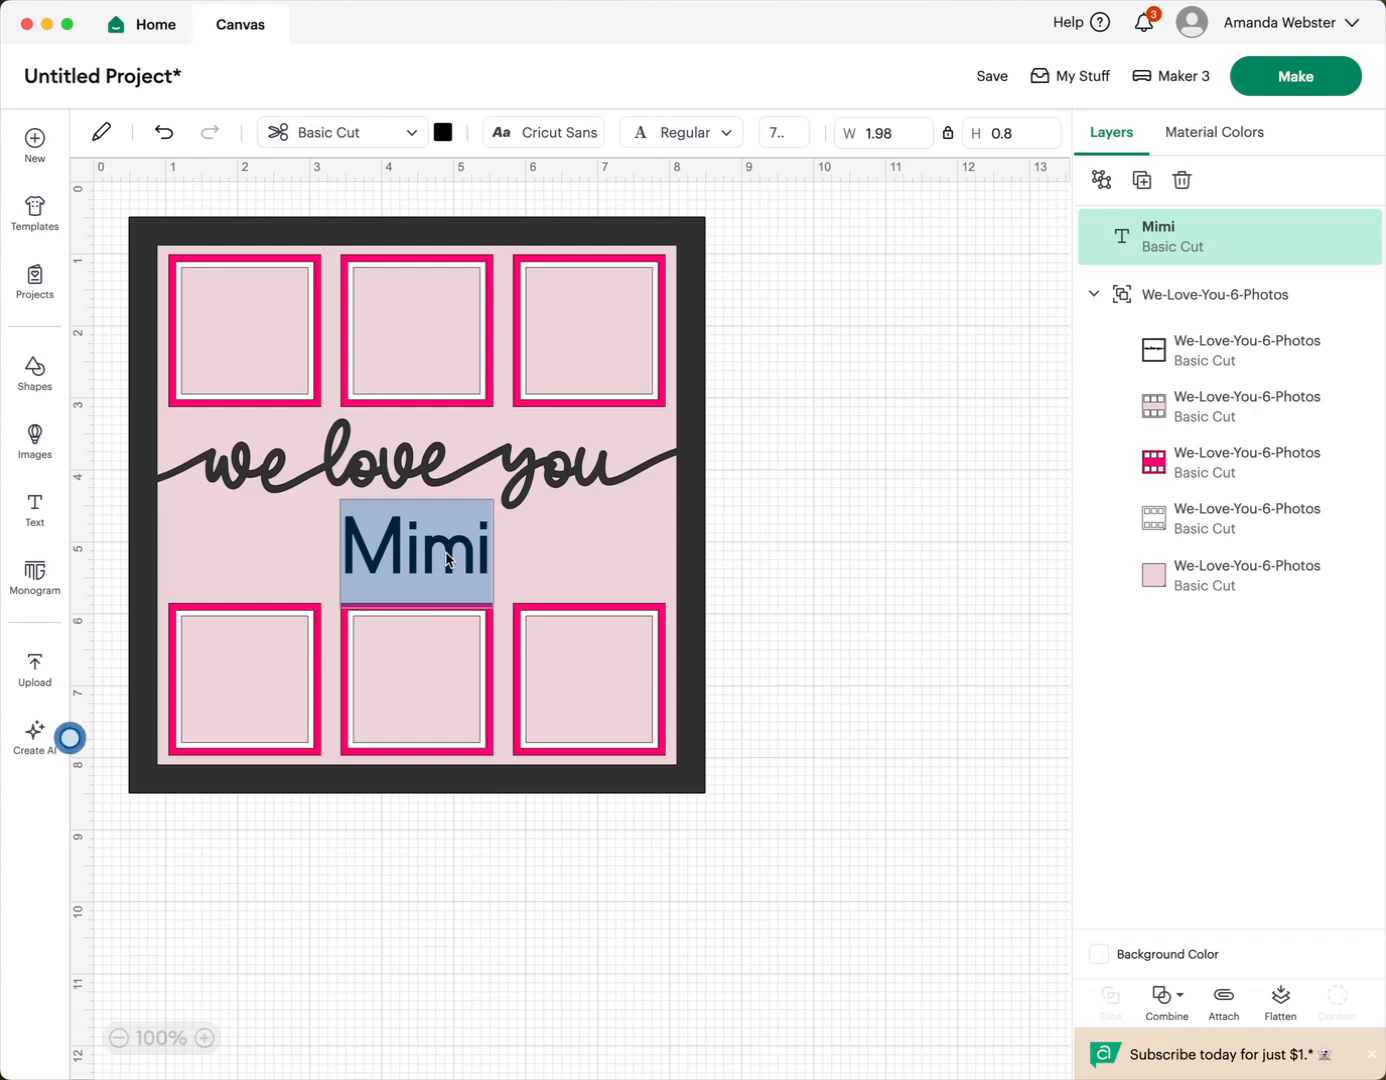
click(558, 135)
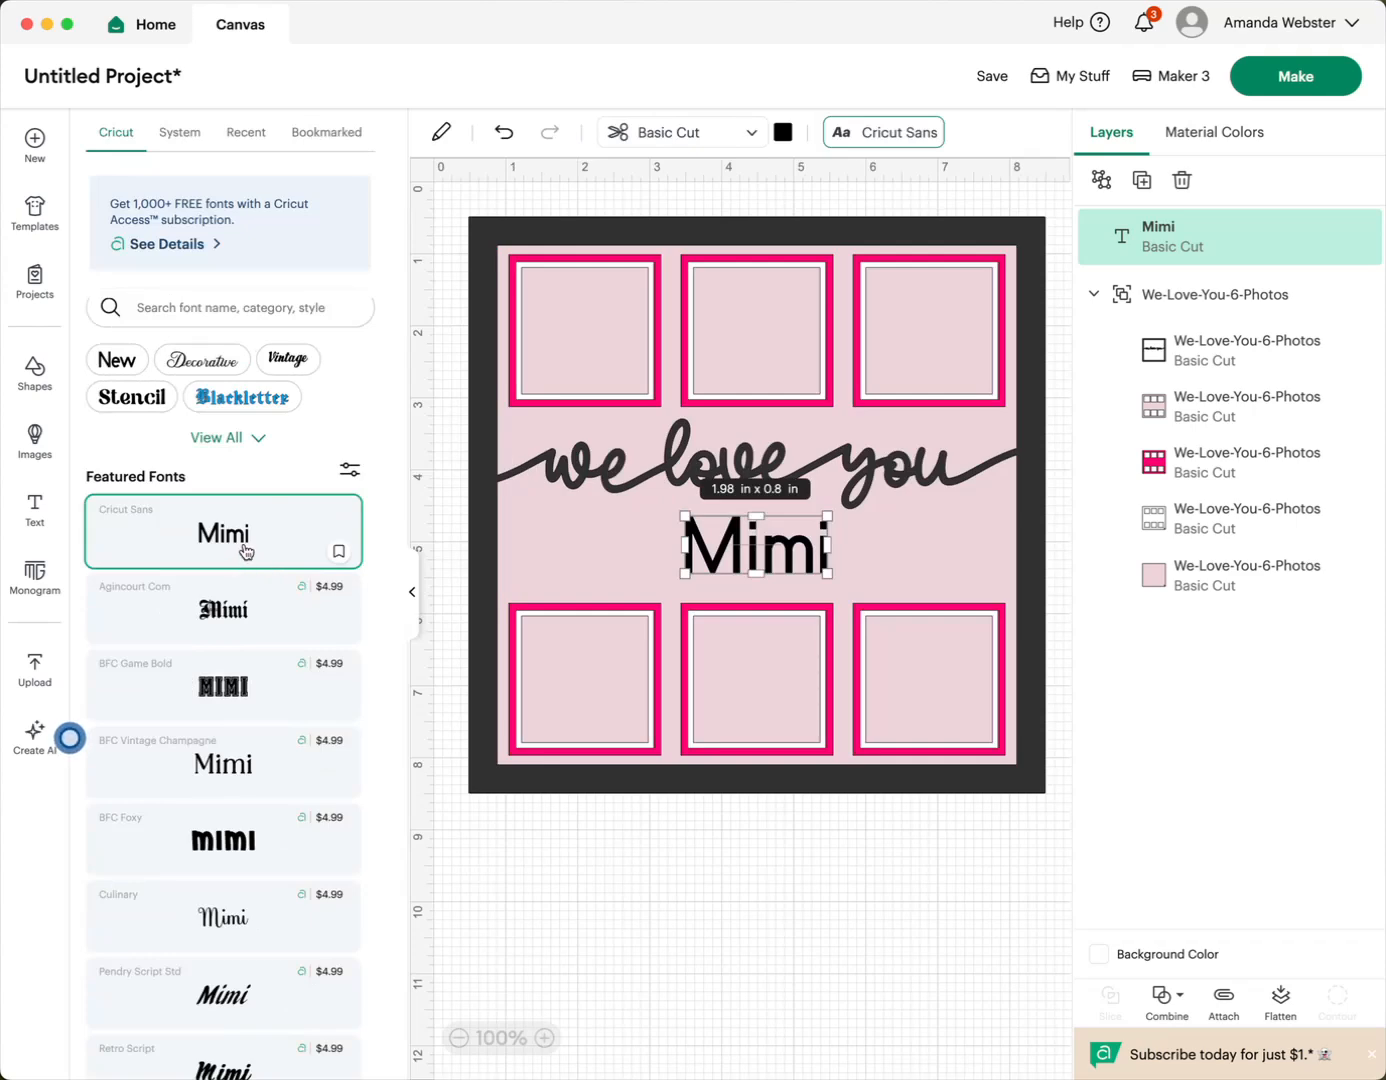
scroll(244, 553, down, 5)
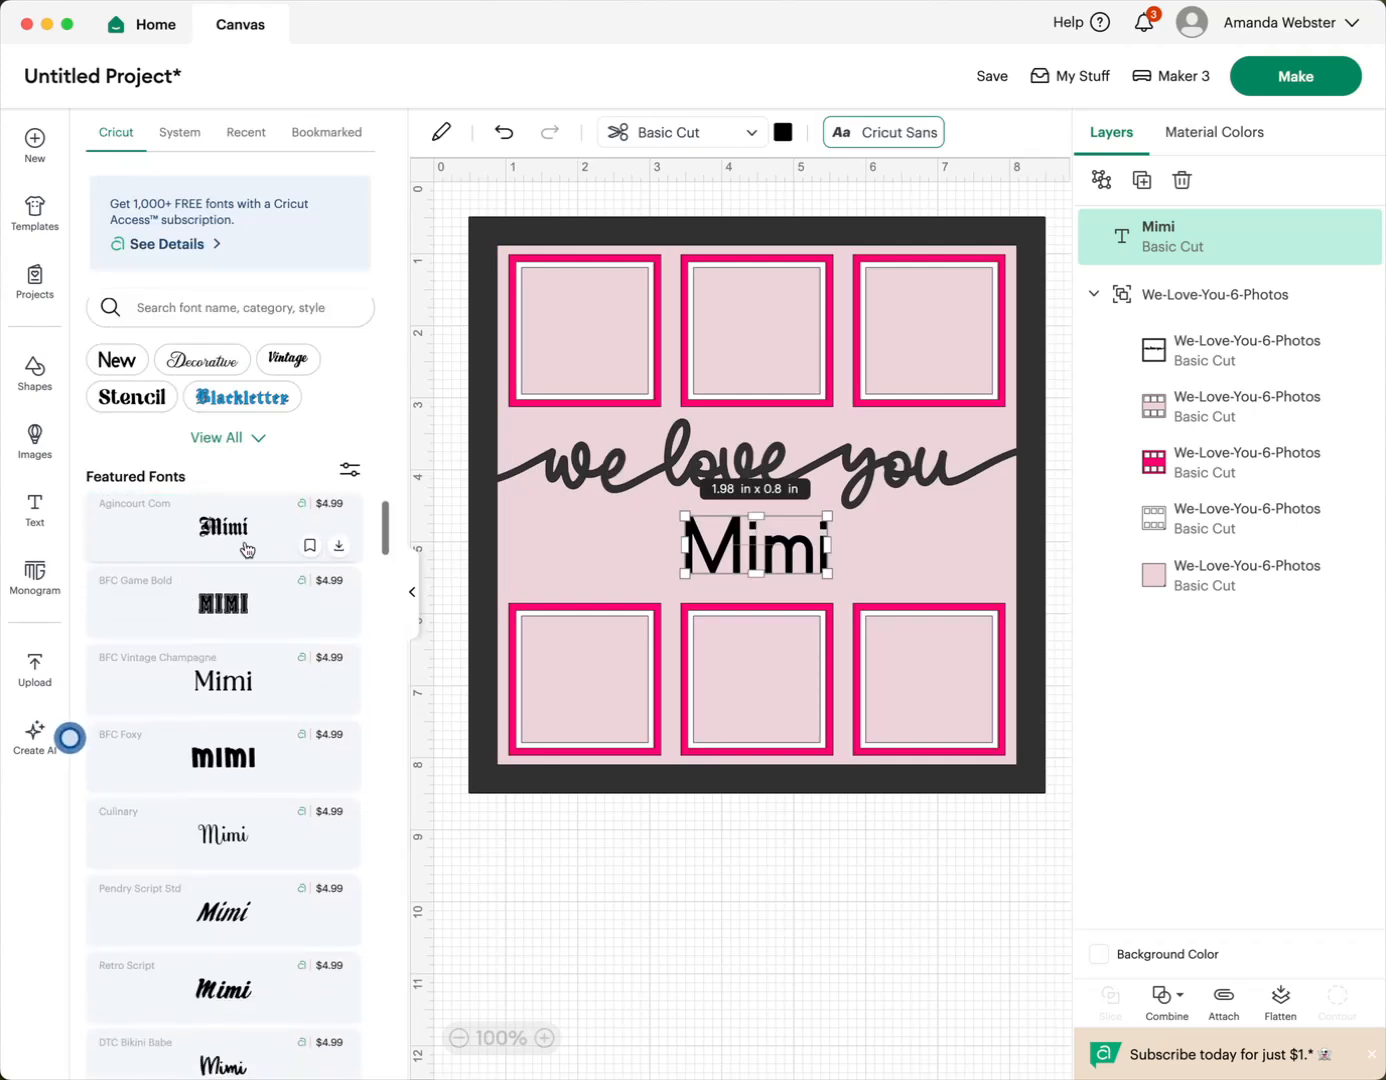
scroll(246, 550, down, 10)
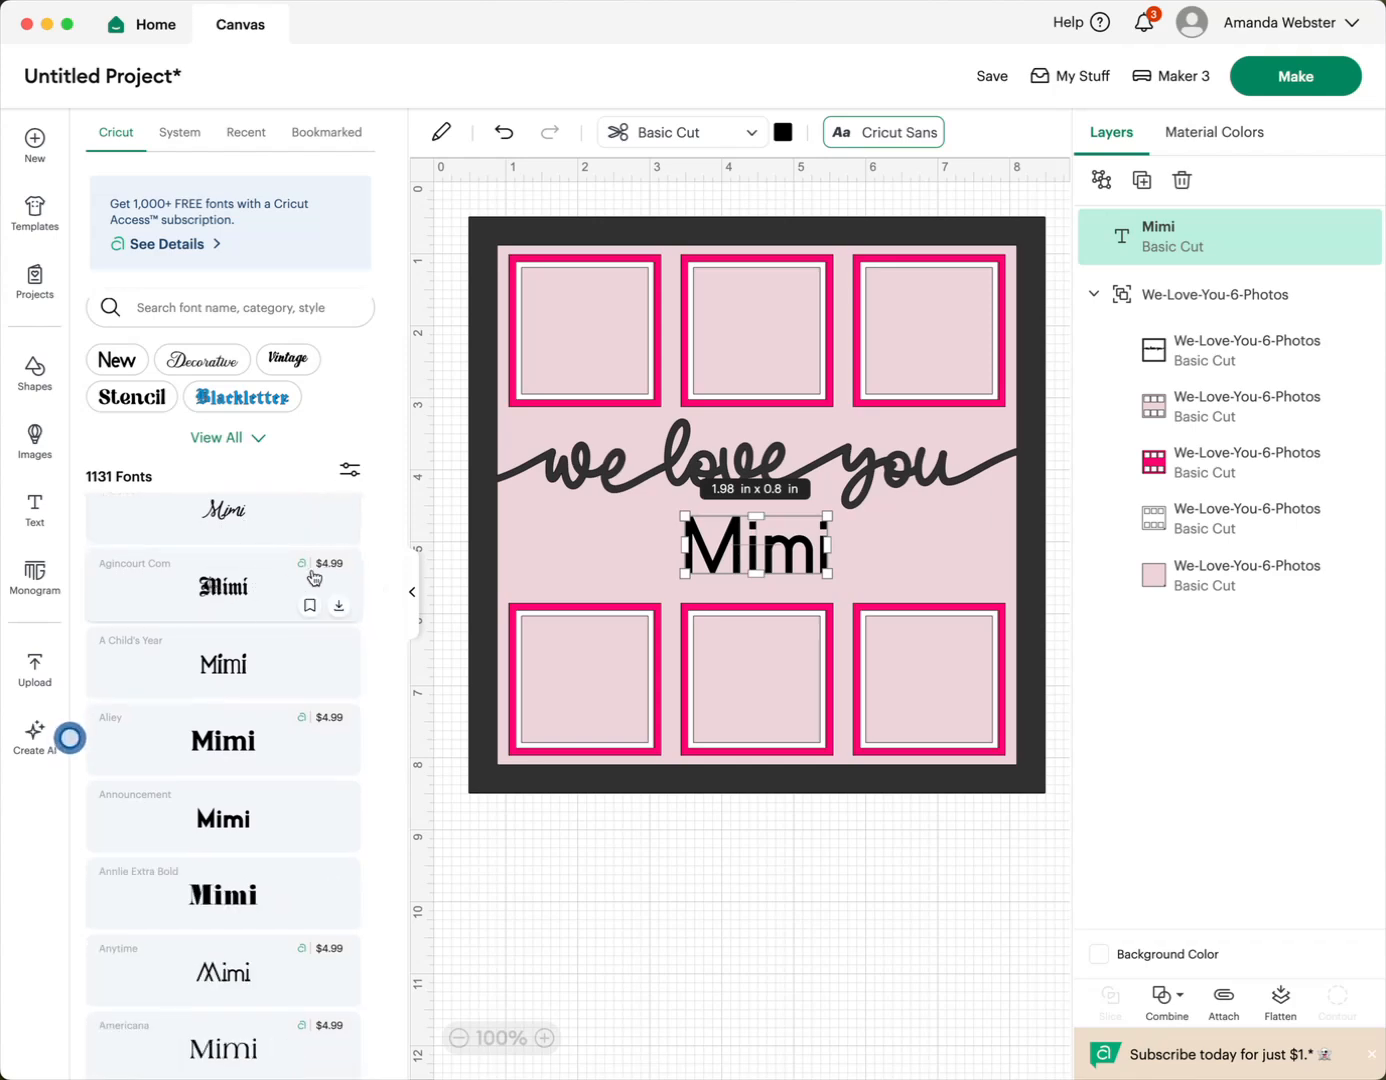
scroll(232, 590, down, 1)
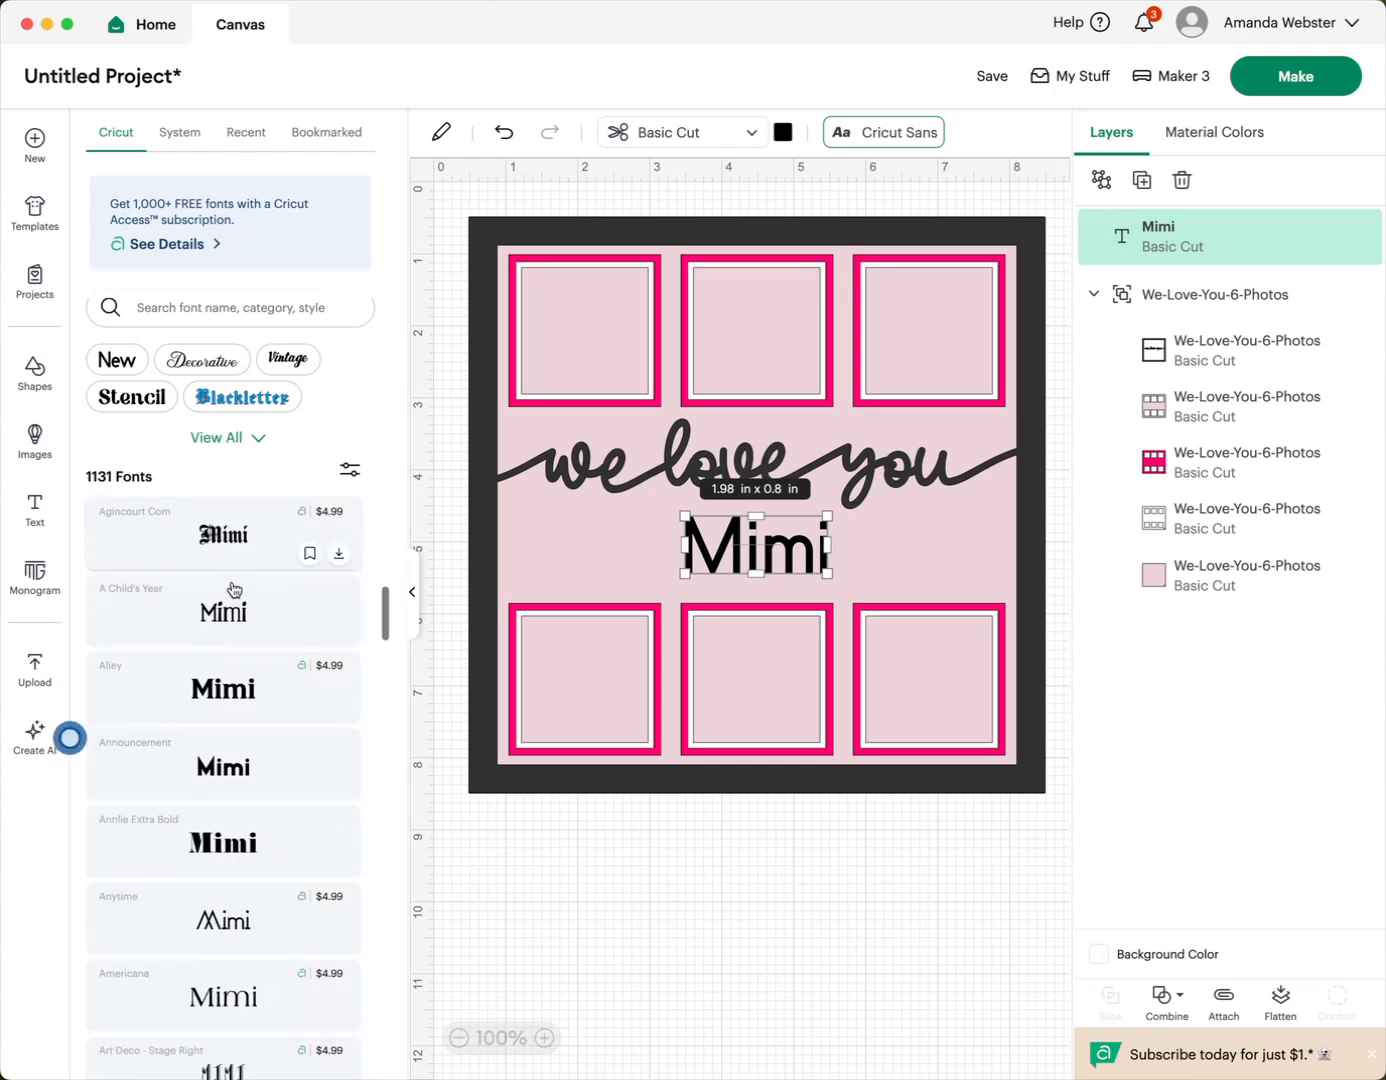
scroll(232, 590, up, 10)
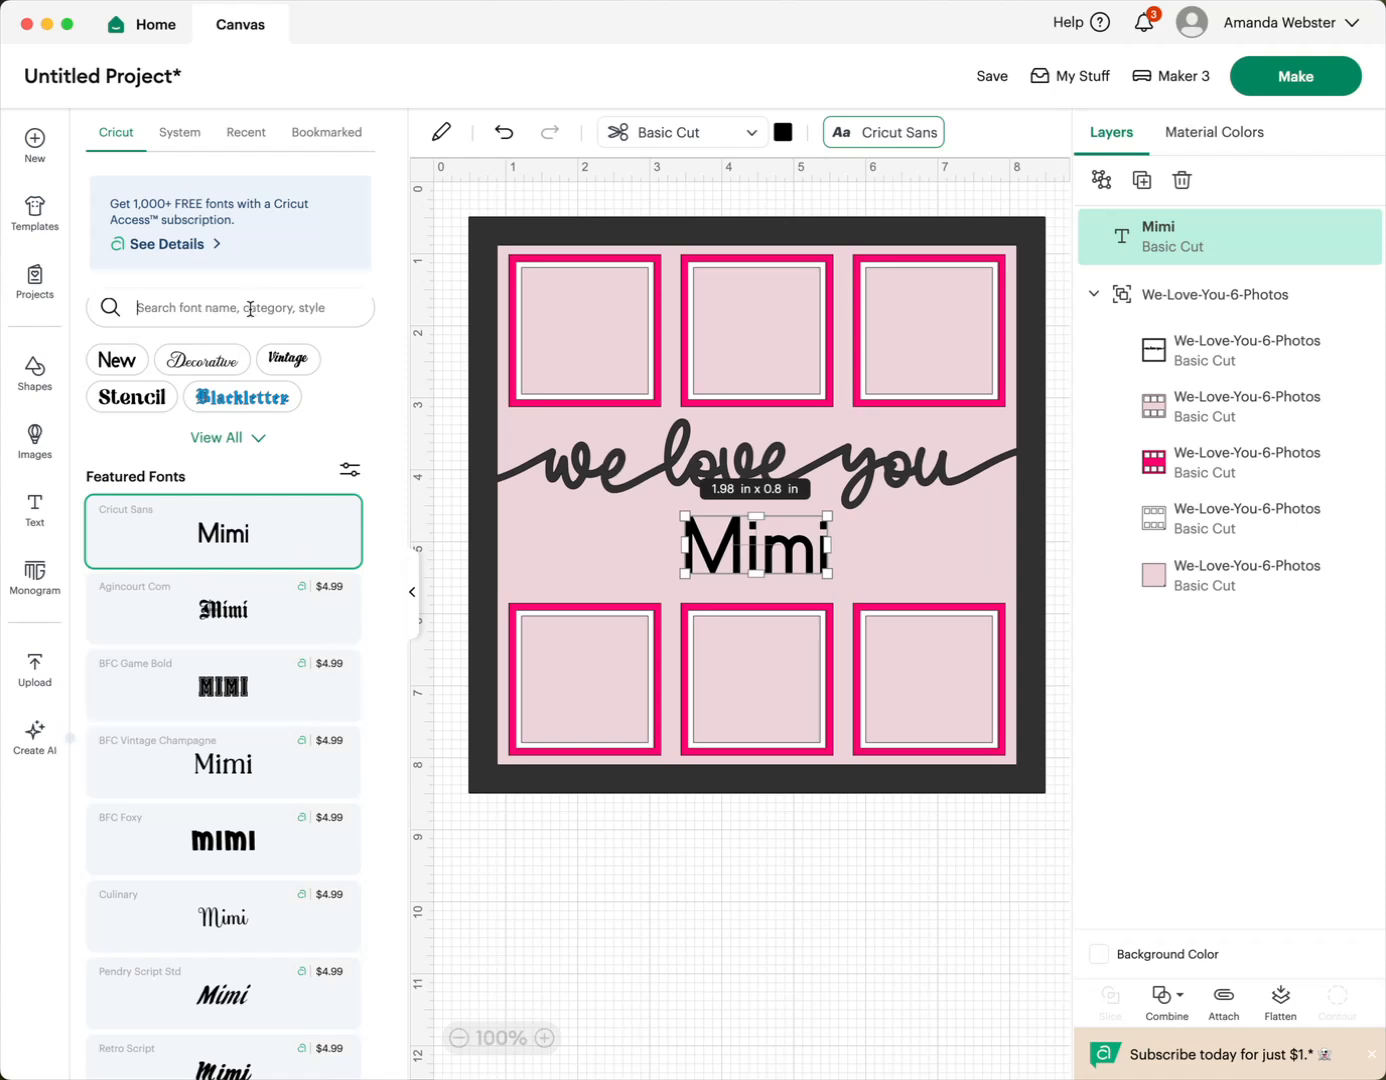
click(132, 397)
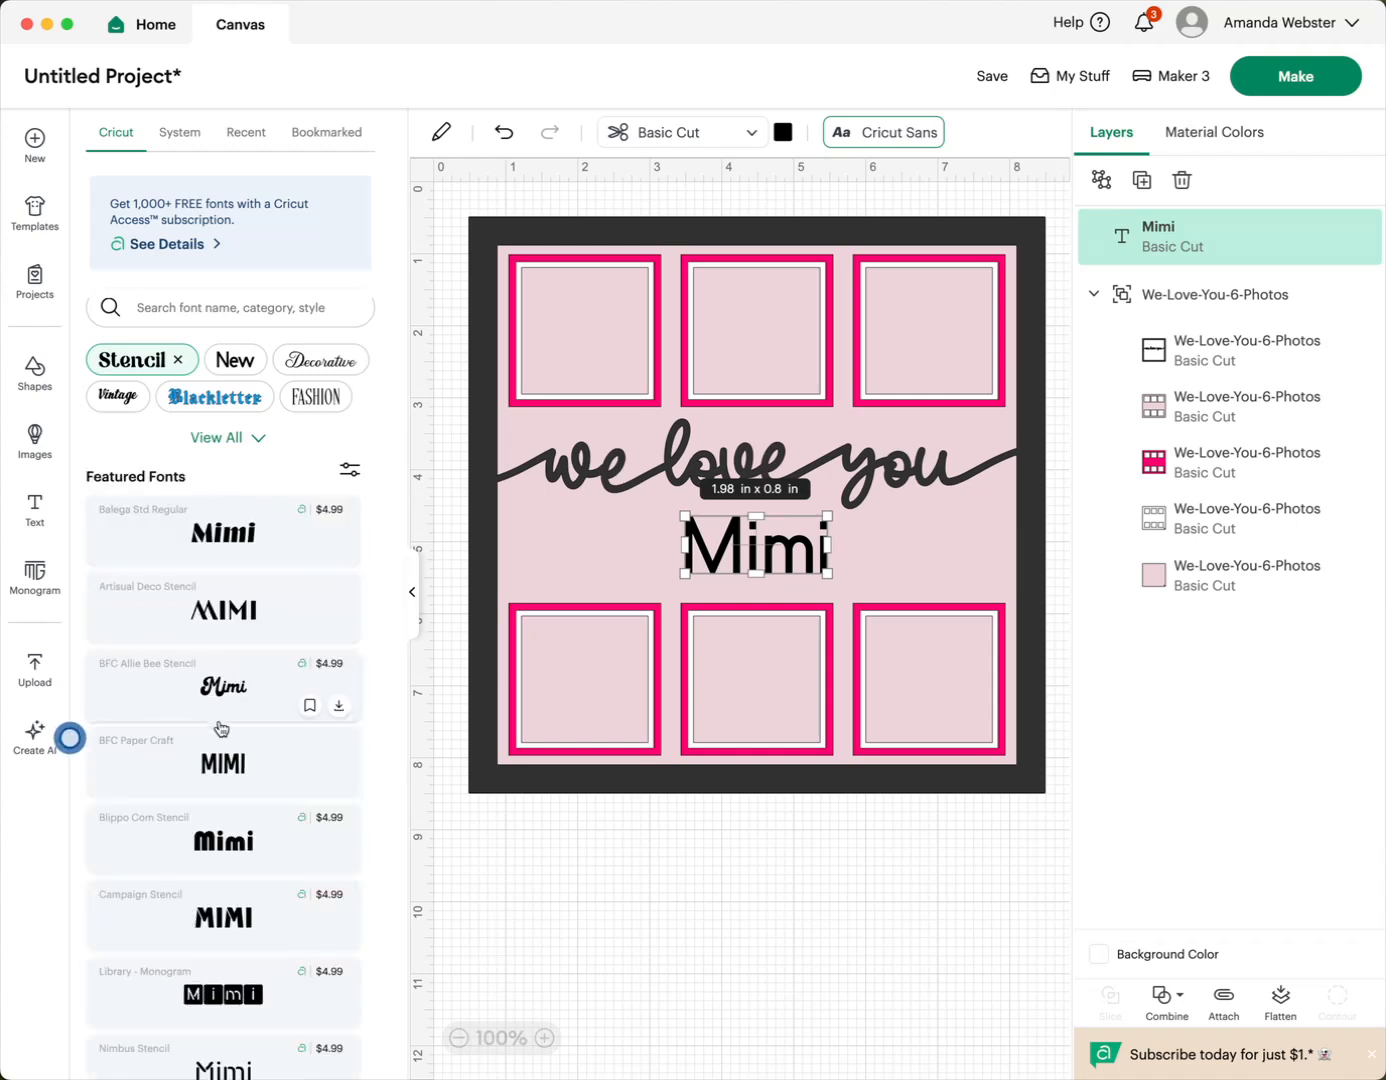
- Replace the "Mimi" wording with "Pop Pop"
double_click(788, 551)
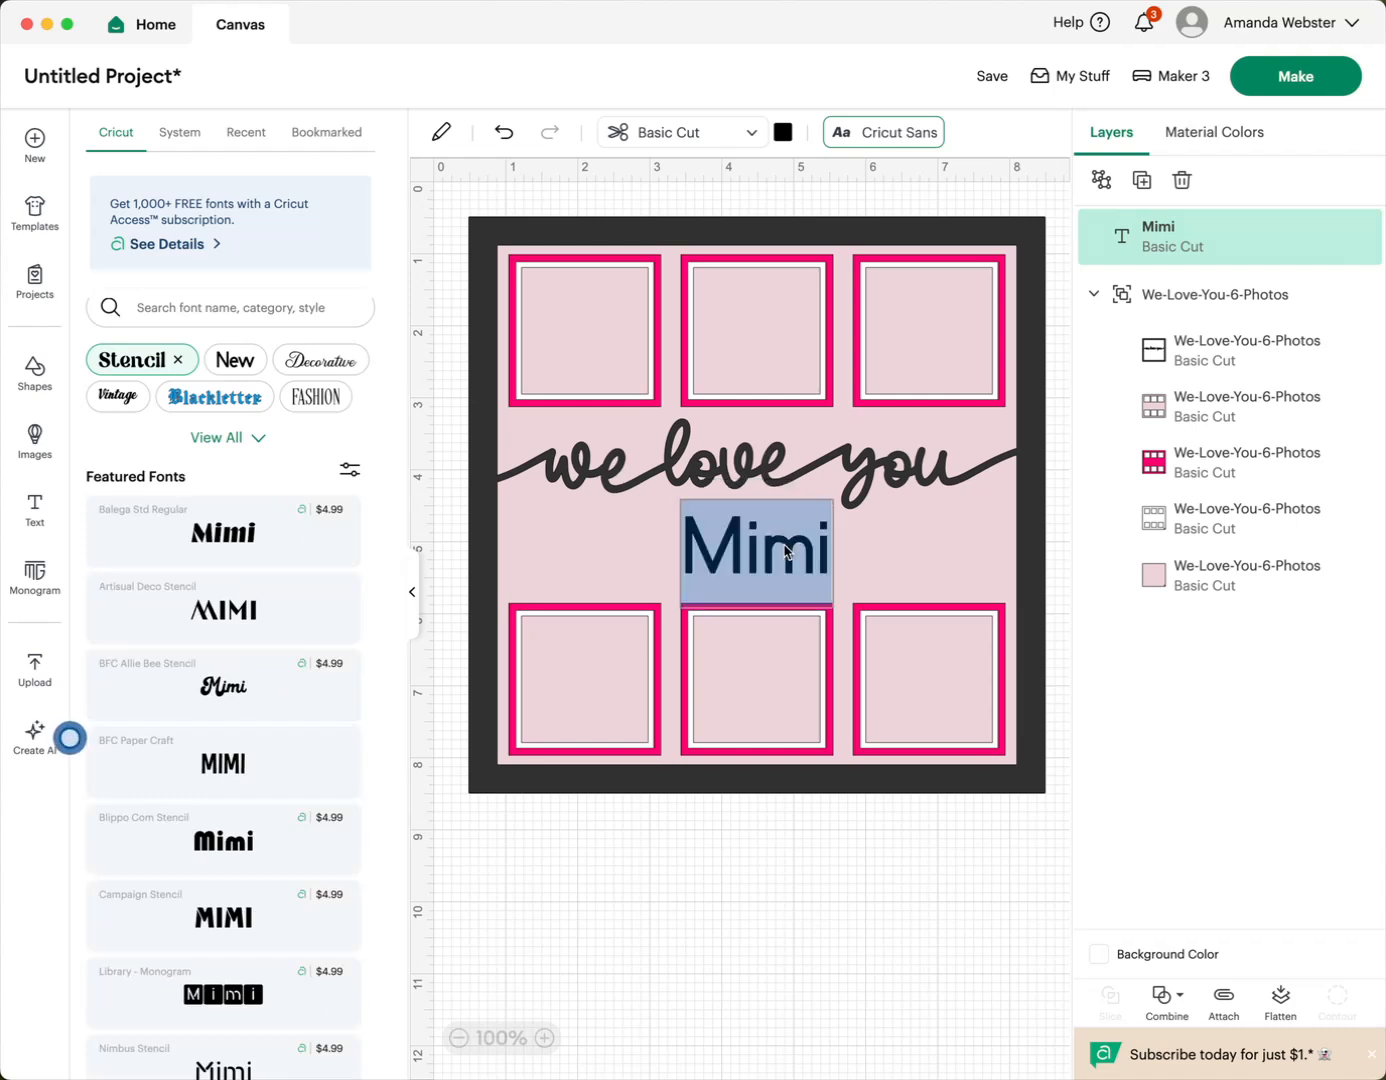
text(Pop)
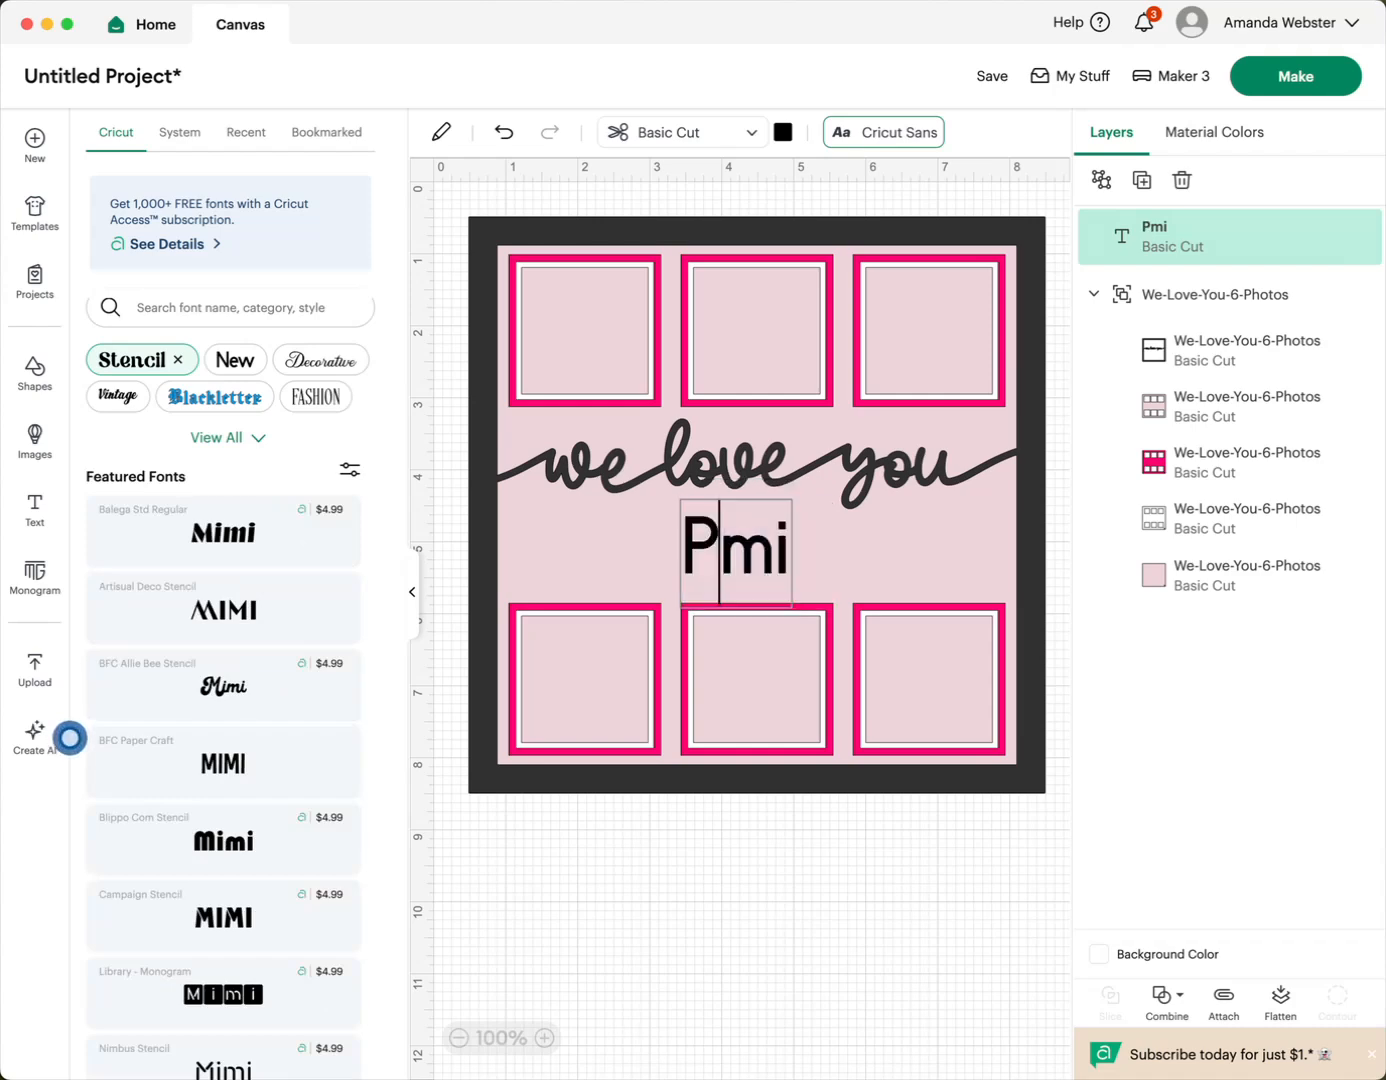
drag(791, 552, 848, 551)
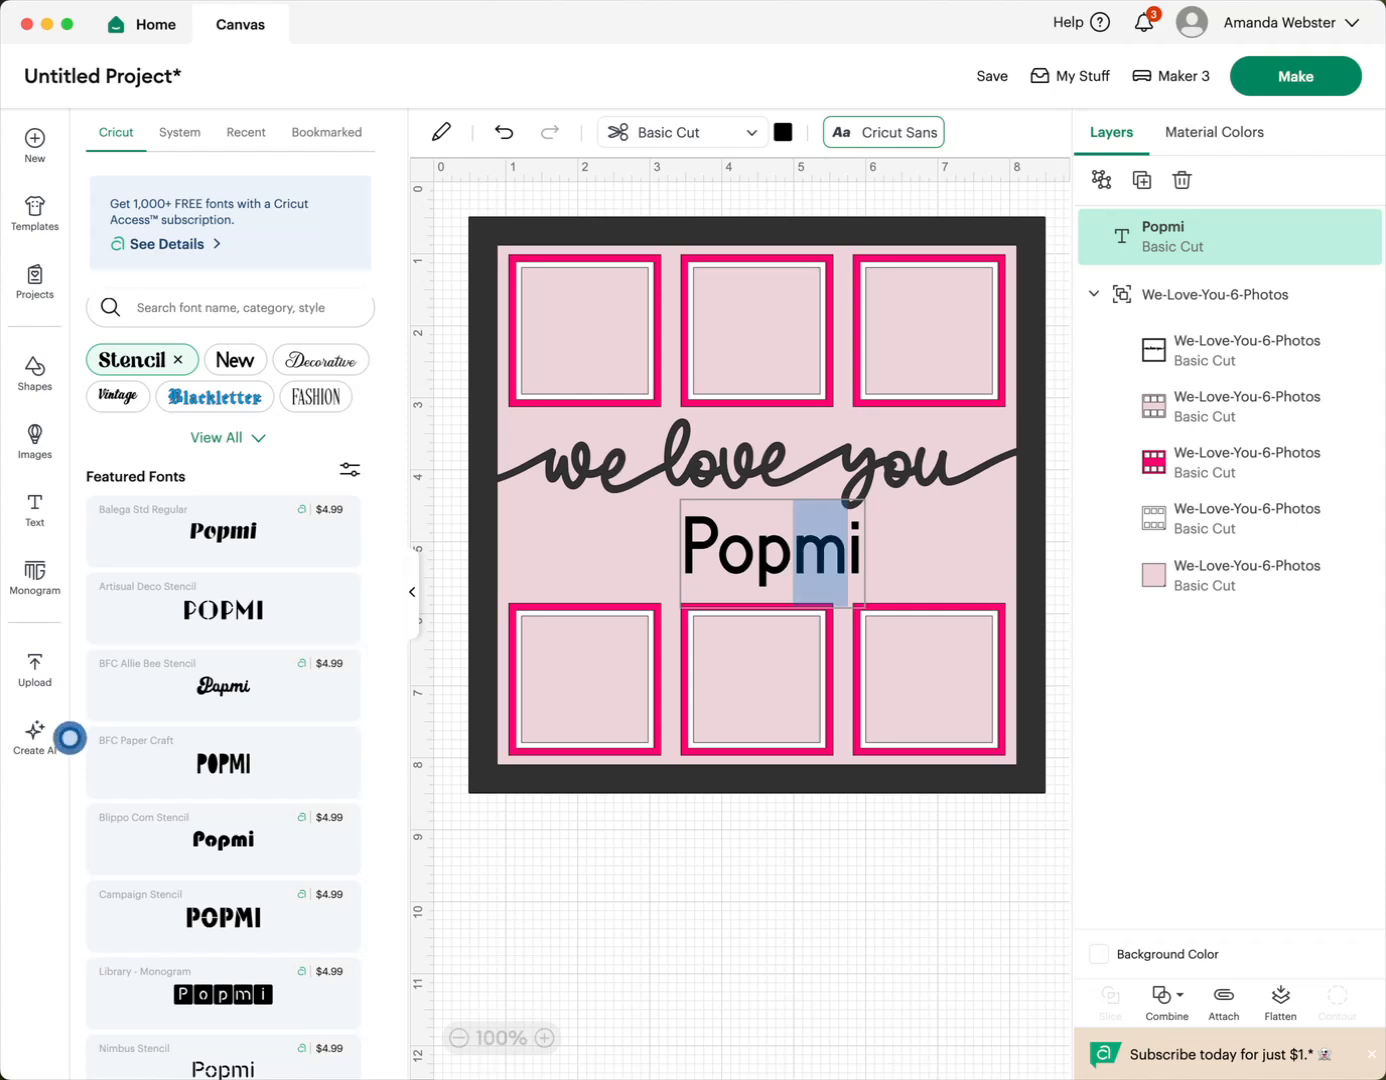
text(Pop)
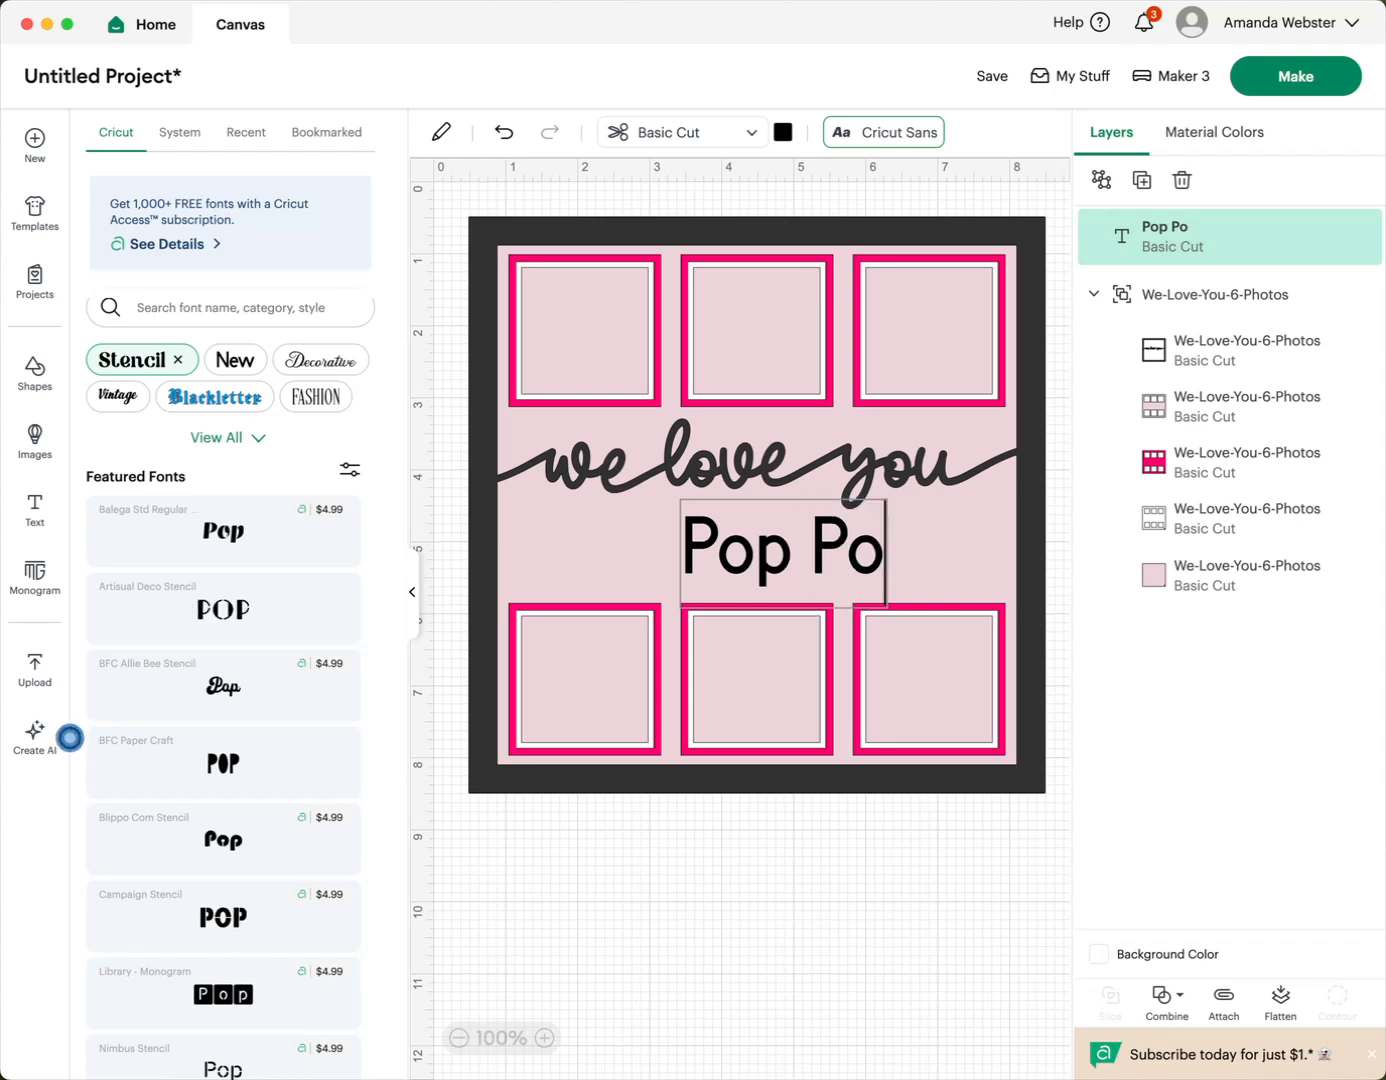
triple_click(721, 548)
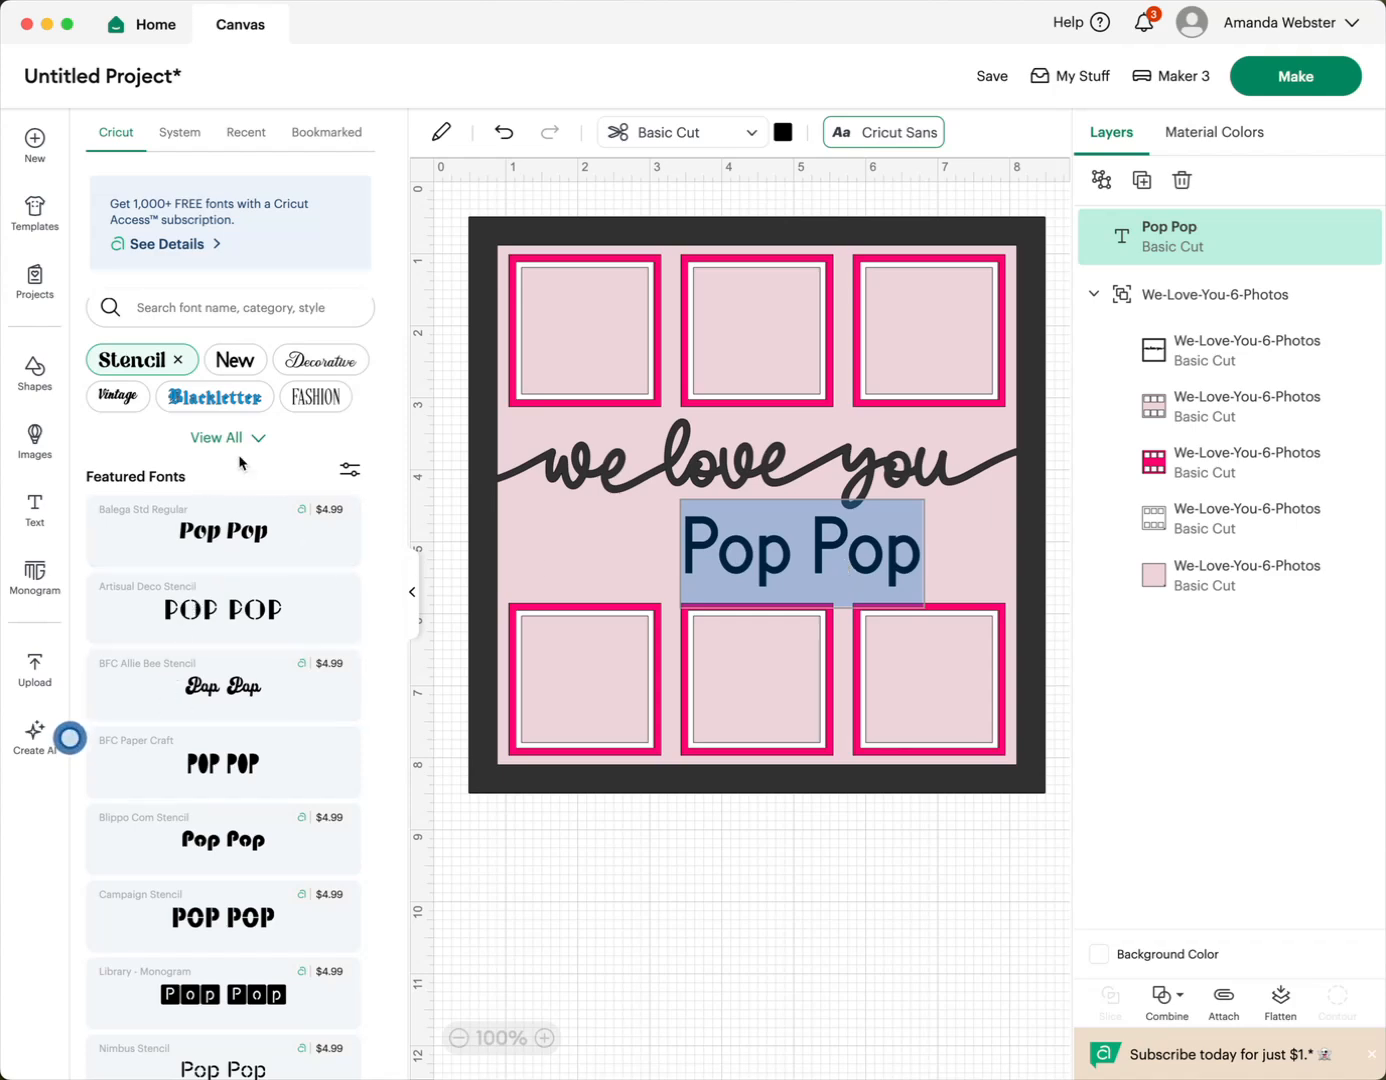
- Filter the stencil fonts to show only free ones
click(351, 472)
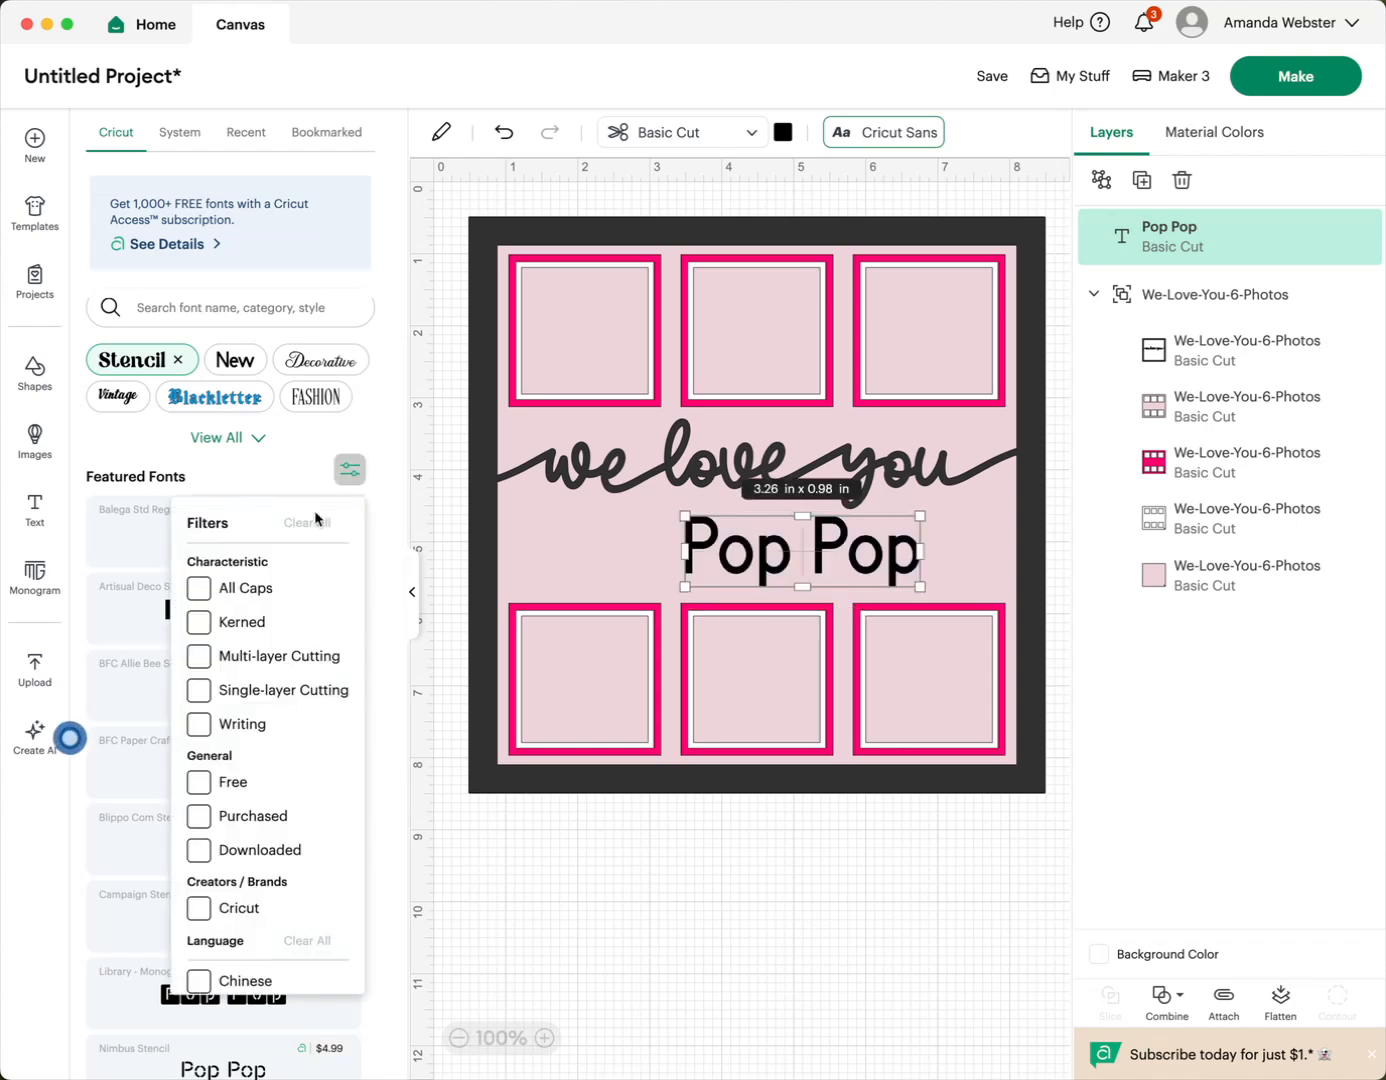
click(200, 781)
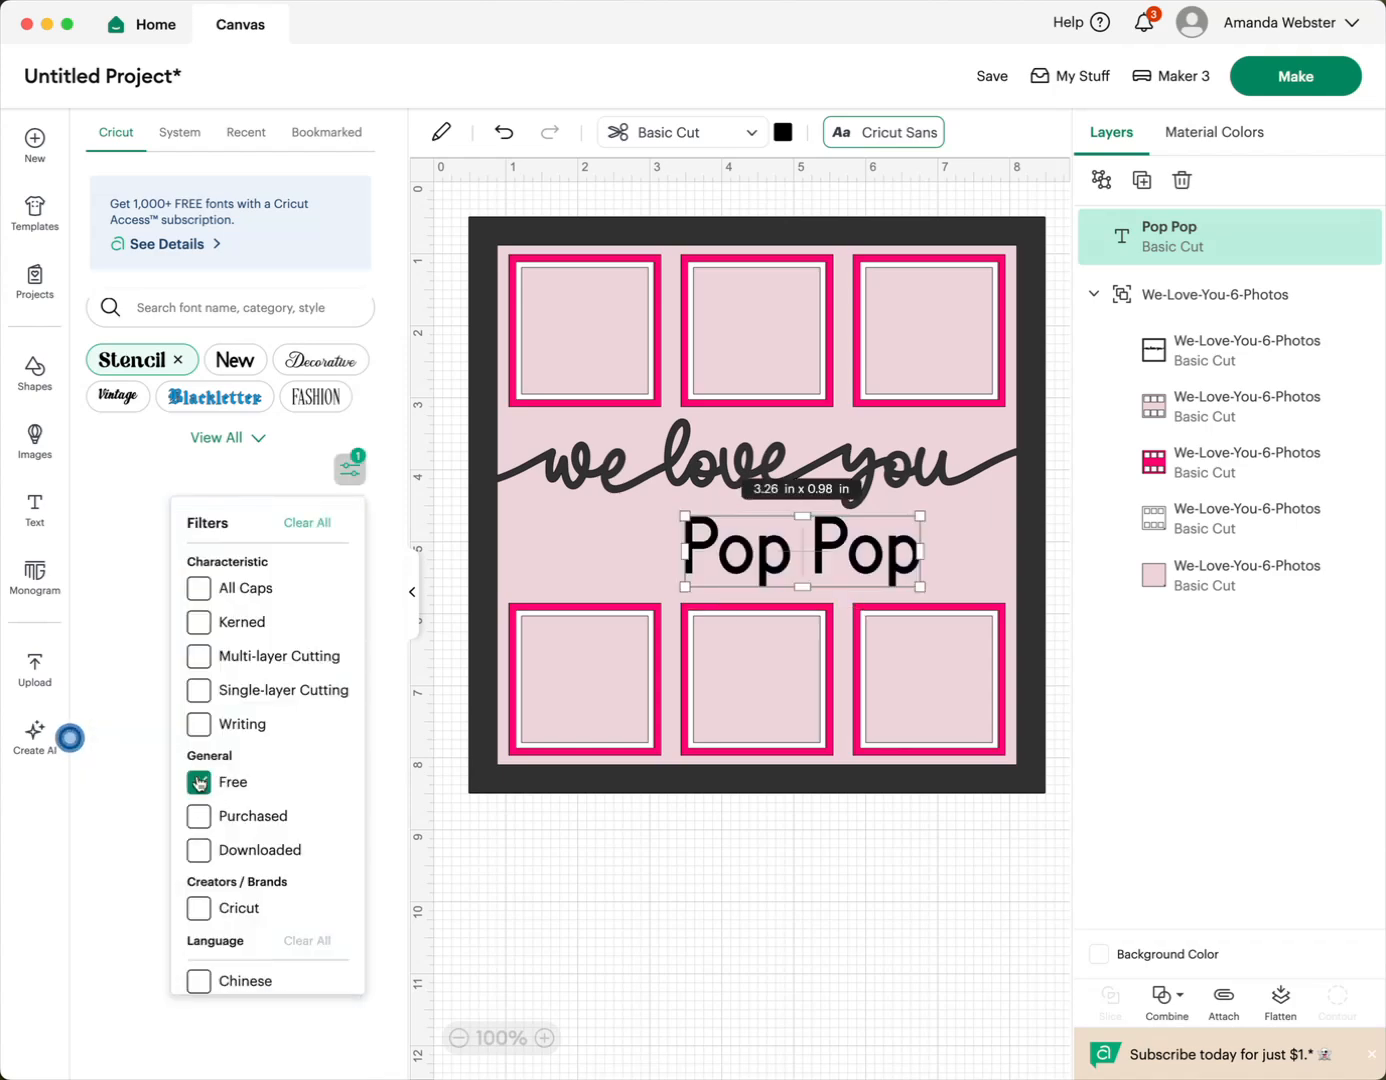
click(300, 467)
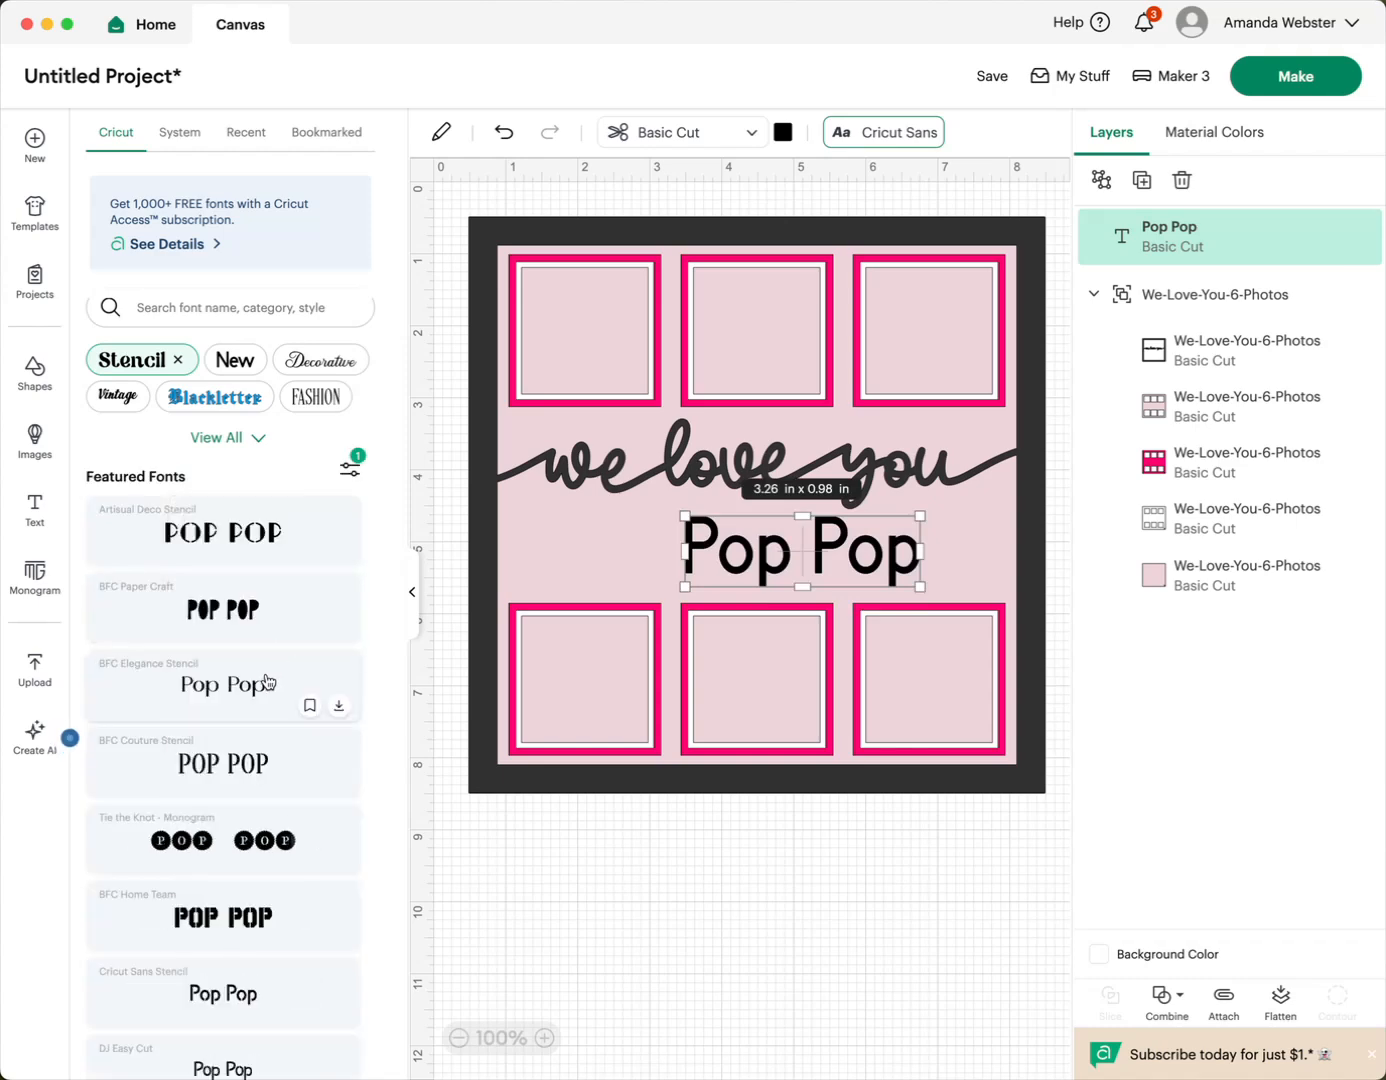
- Try Stardos Stencil on the "Pop Pop" text, and apply BFC Homemade Stencil as its font
scroll(236, 687, down, 5)
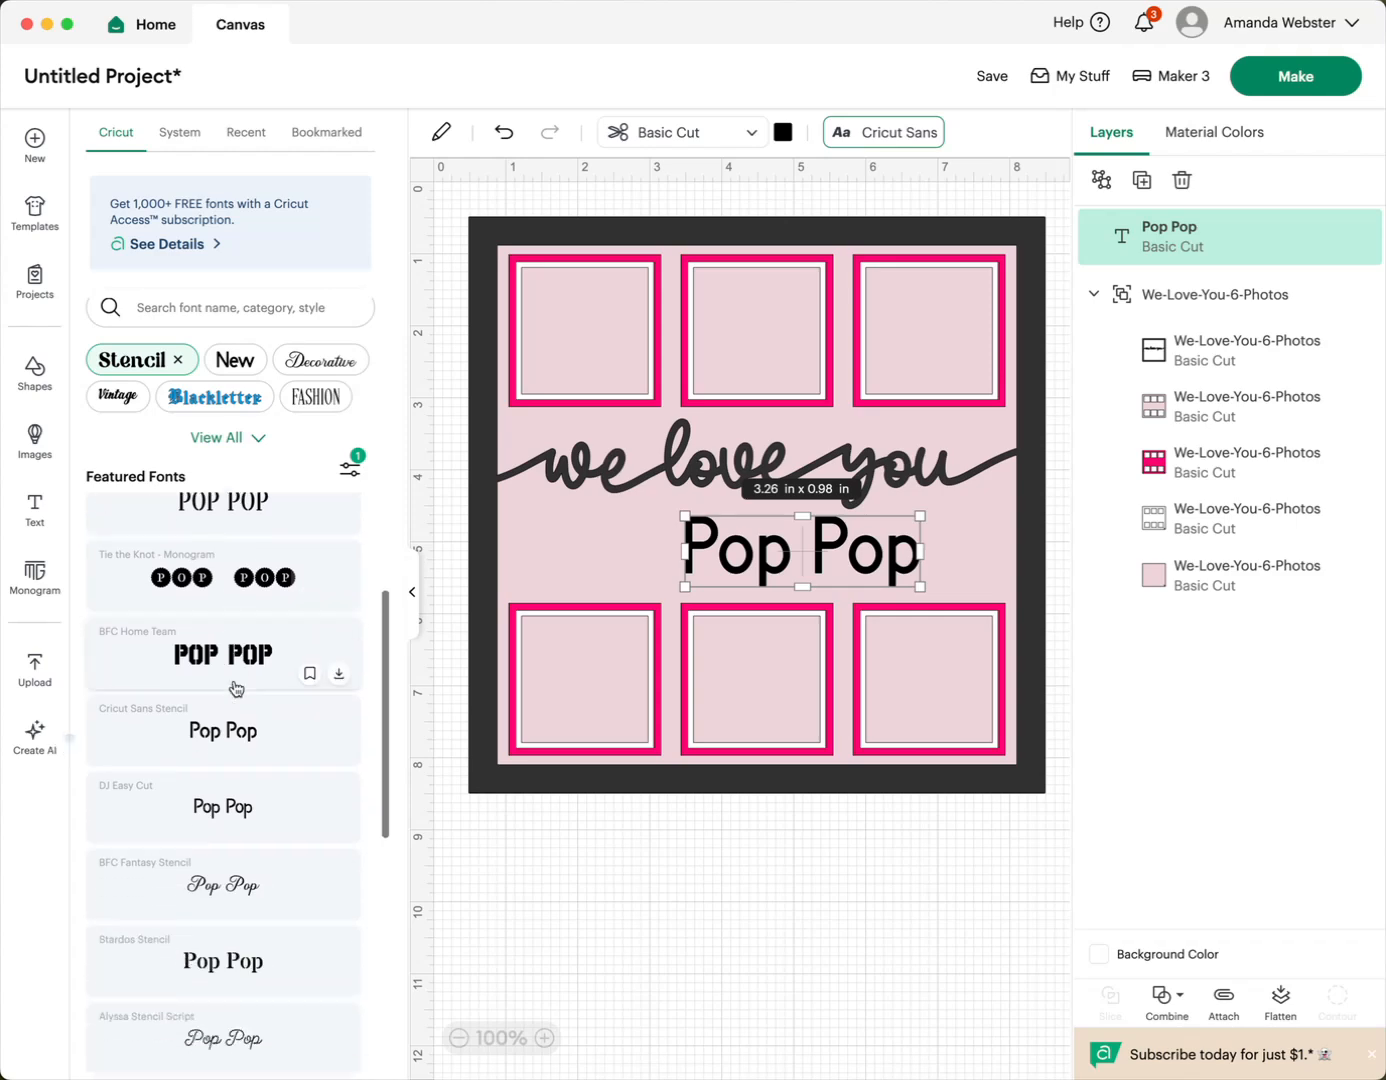
scroll(236, 688, down, 3)
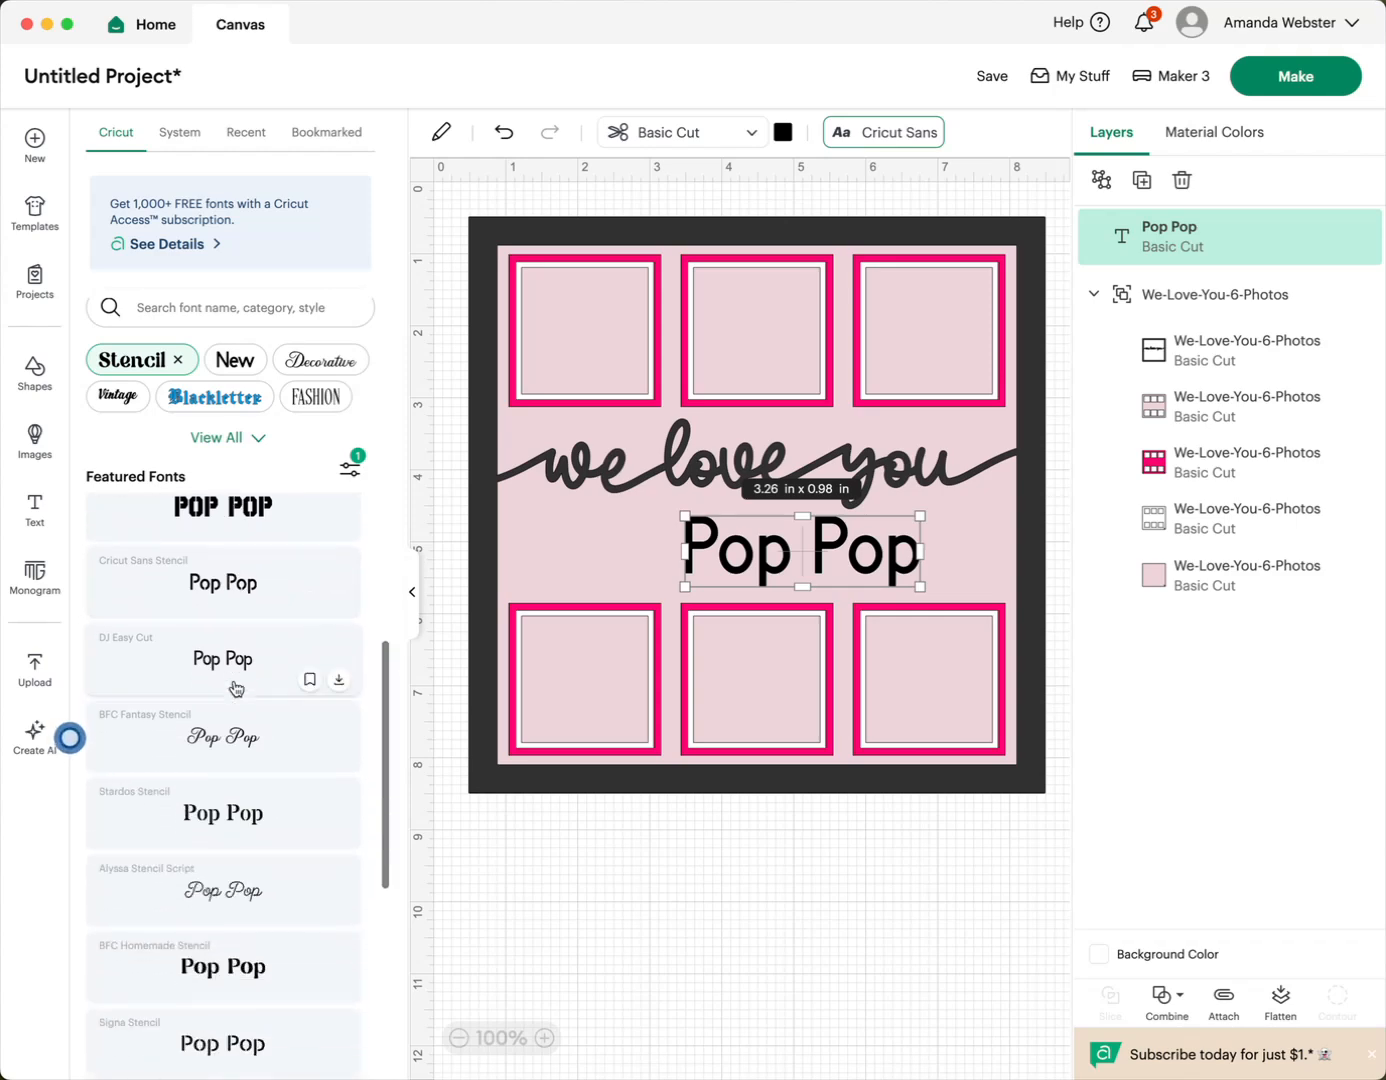
click(231, 812)
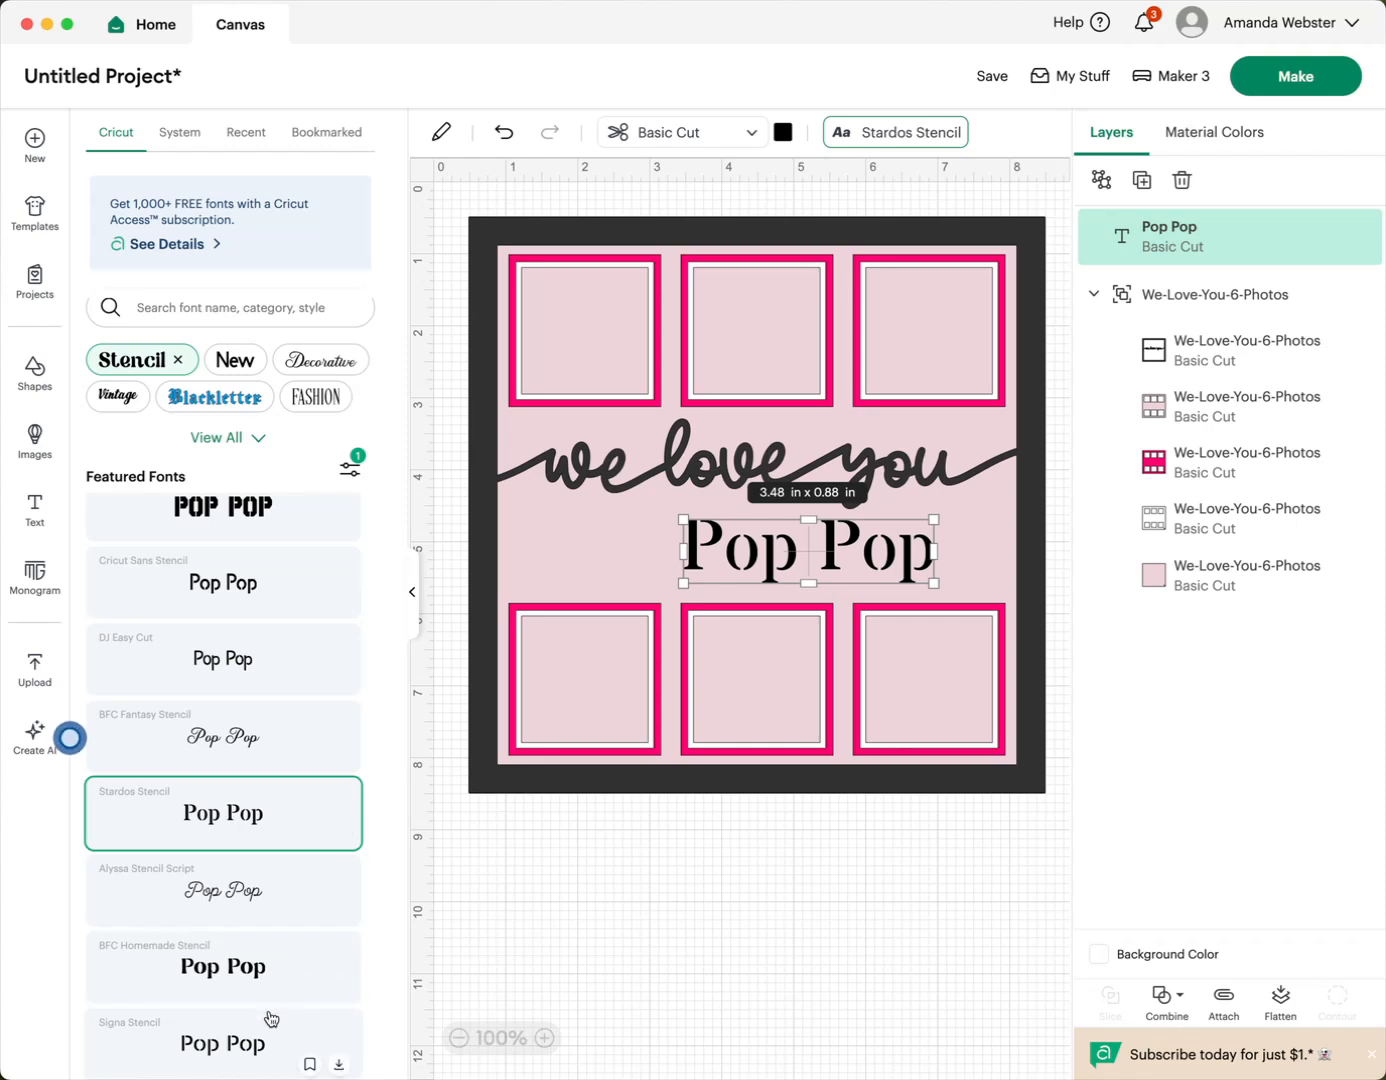
click(247, 989)
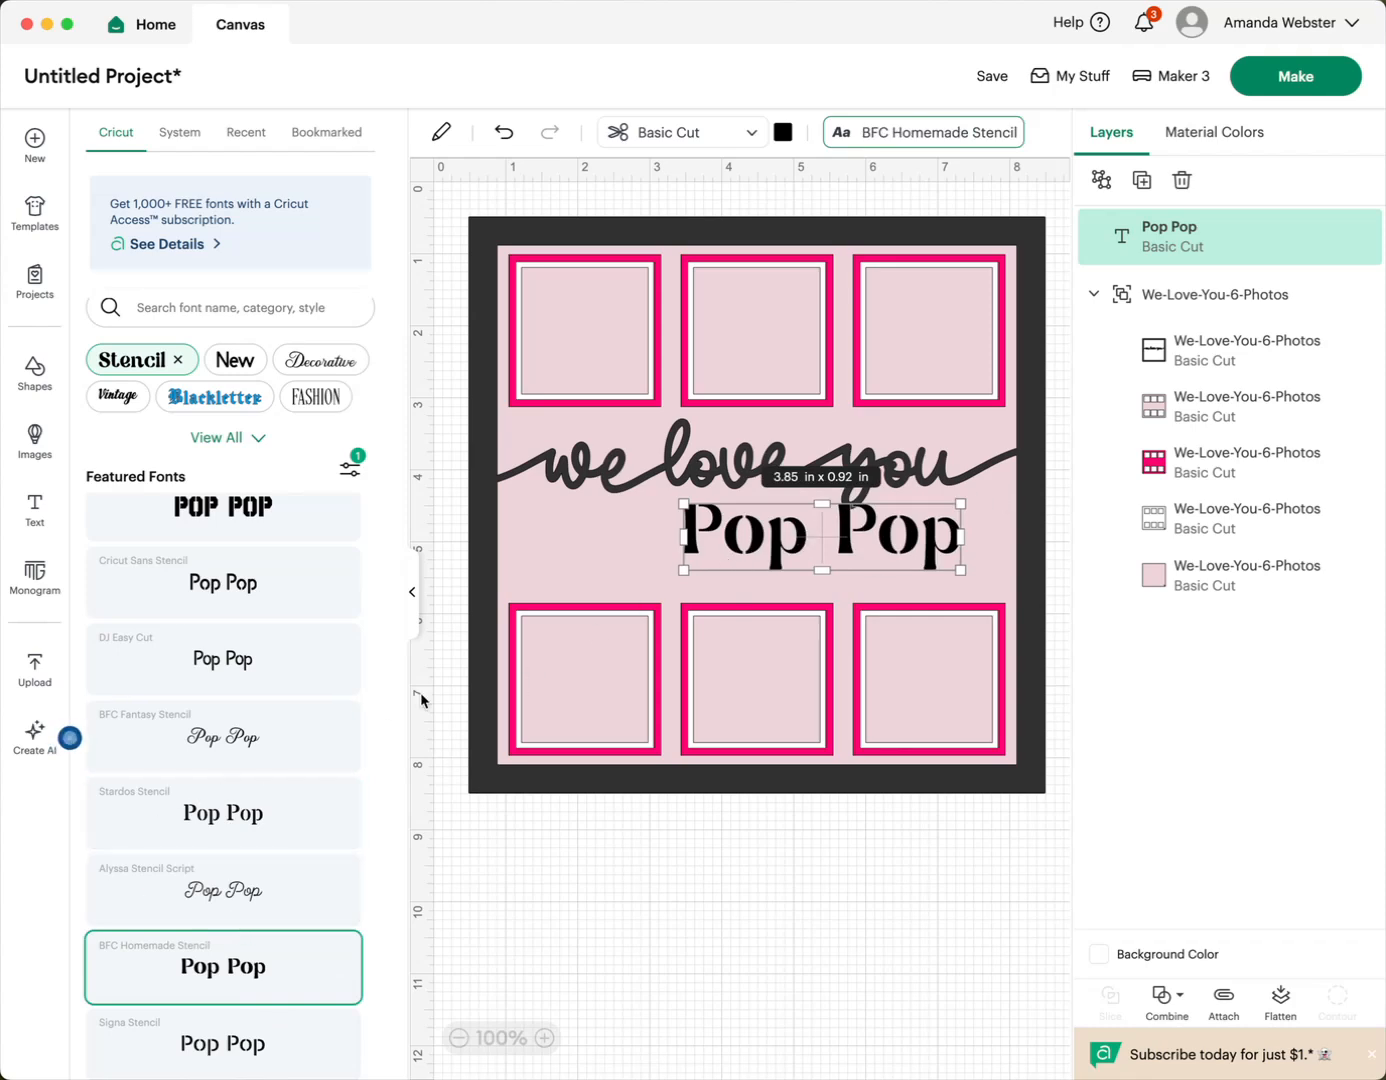
- Enlarge the "Pop Pop" text to about 5.1 × 1.21 in and keep only its layer selected
drag(687, 567, 593, 591)
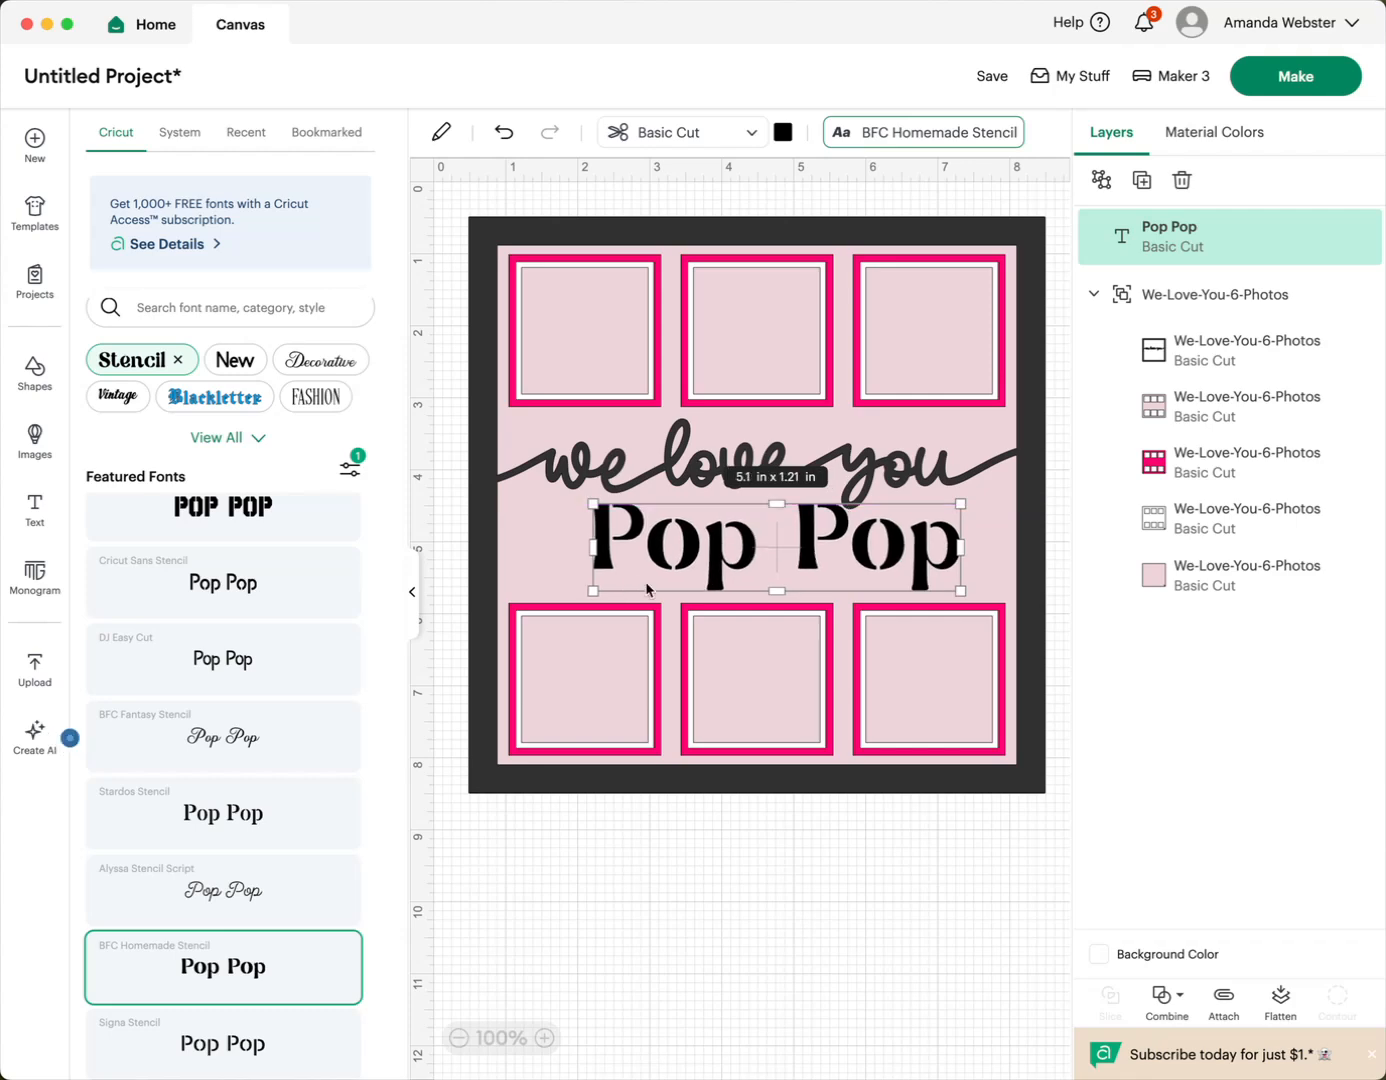
click(532, 544)
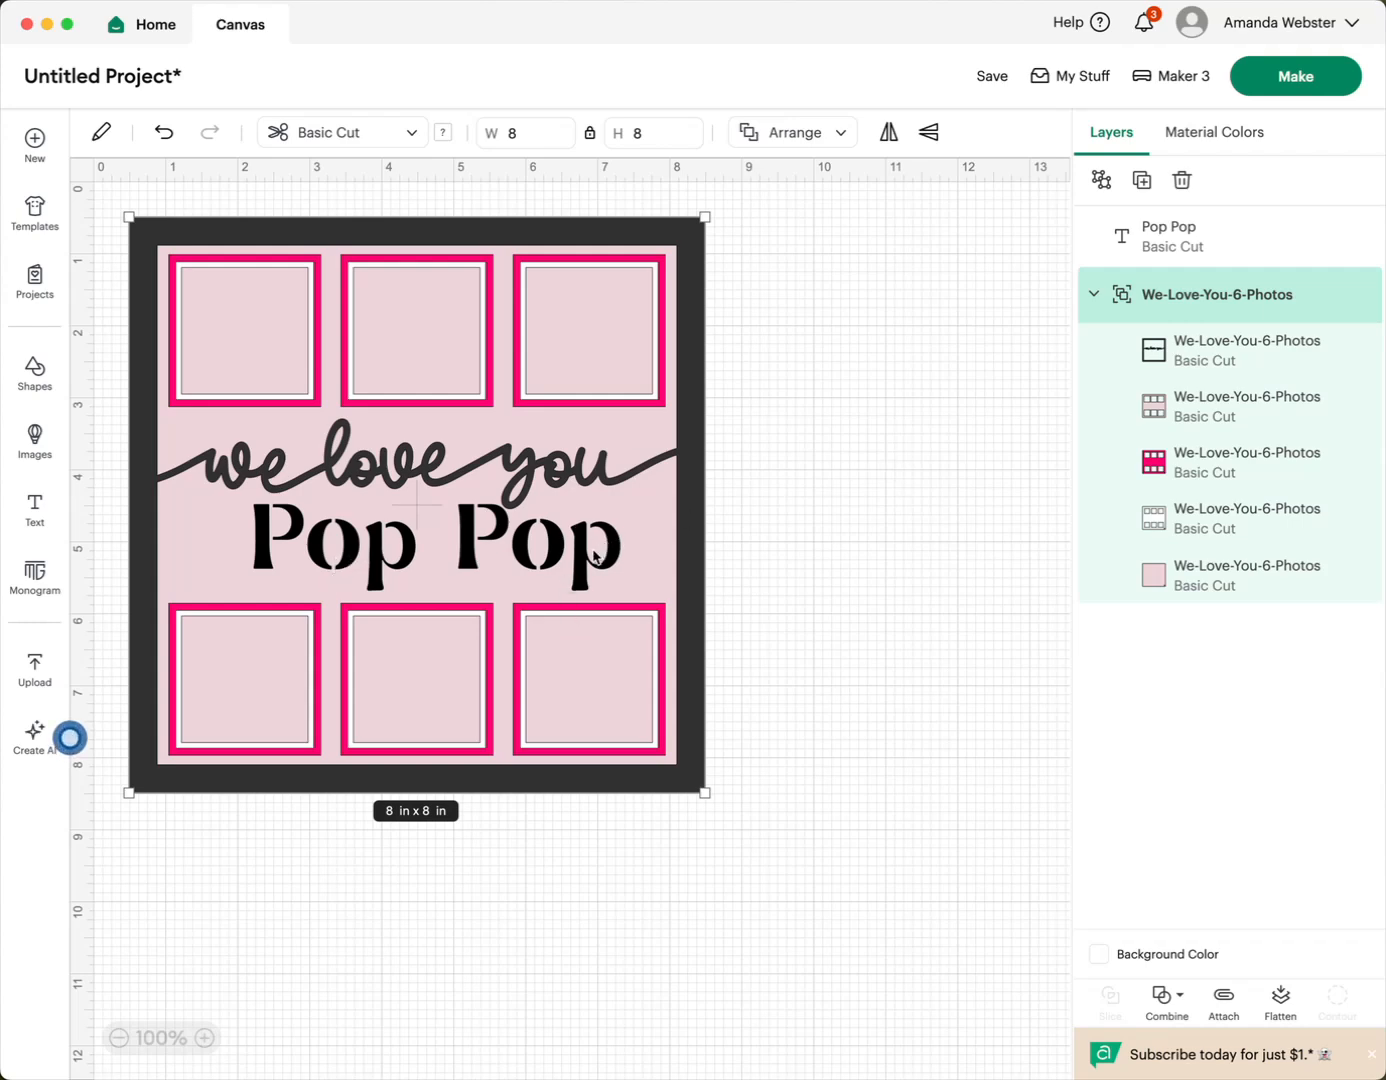
click(1170, 244)
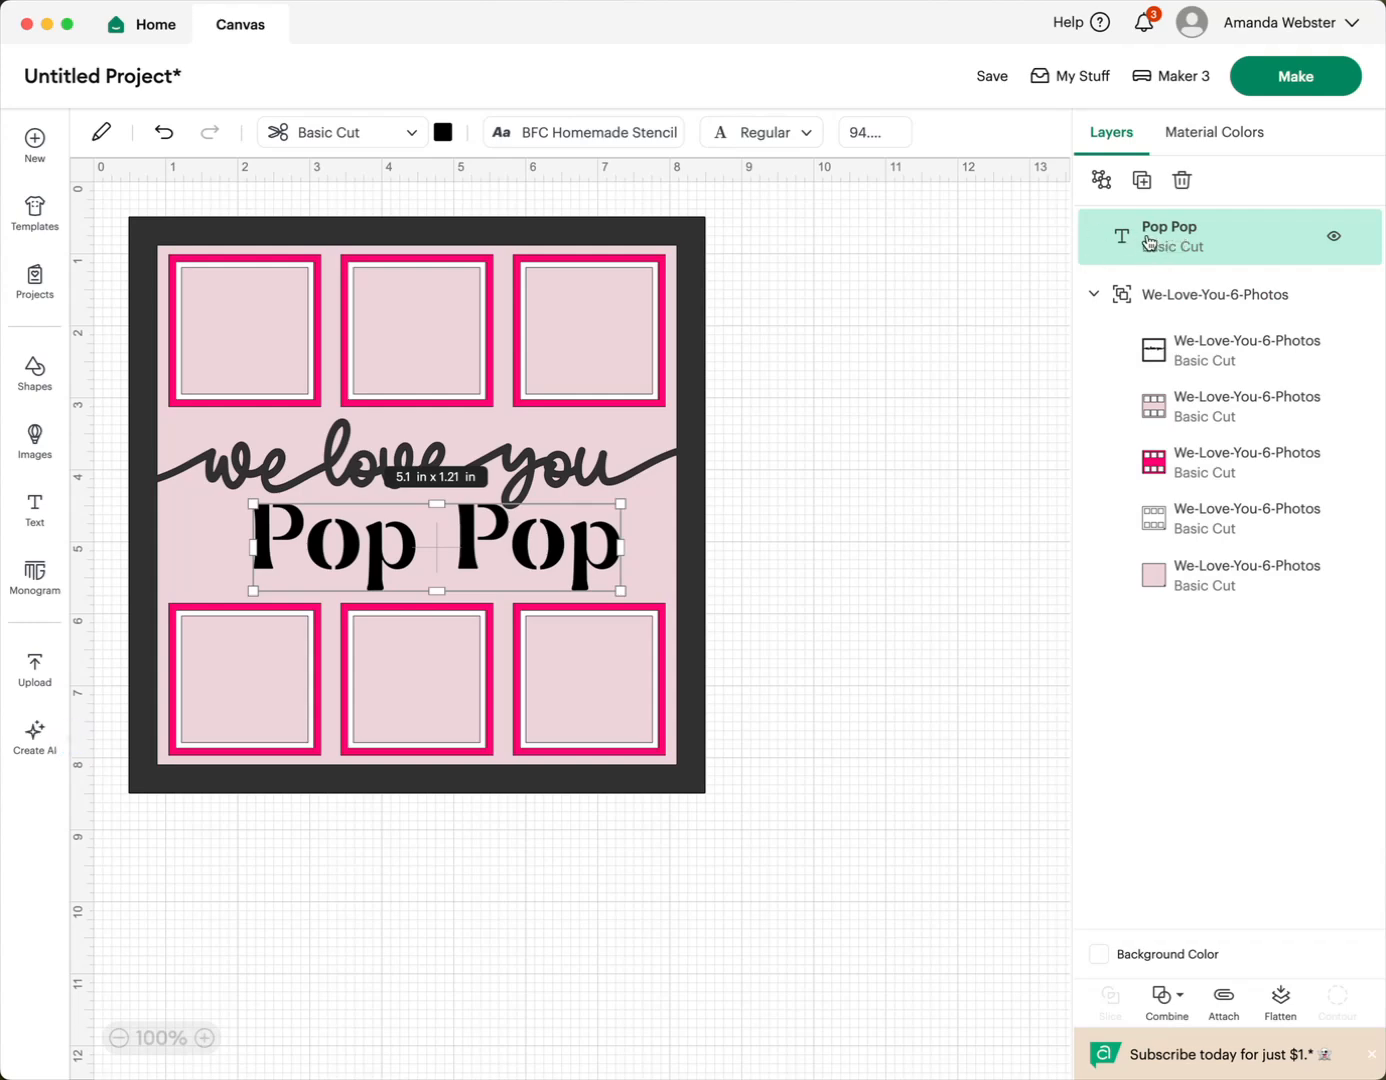
- Move the "Pop Pop" text layer into the group directly below the "we love you" frame layer and hide that frame layer
drag(1160, 243, 1188, 319)
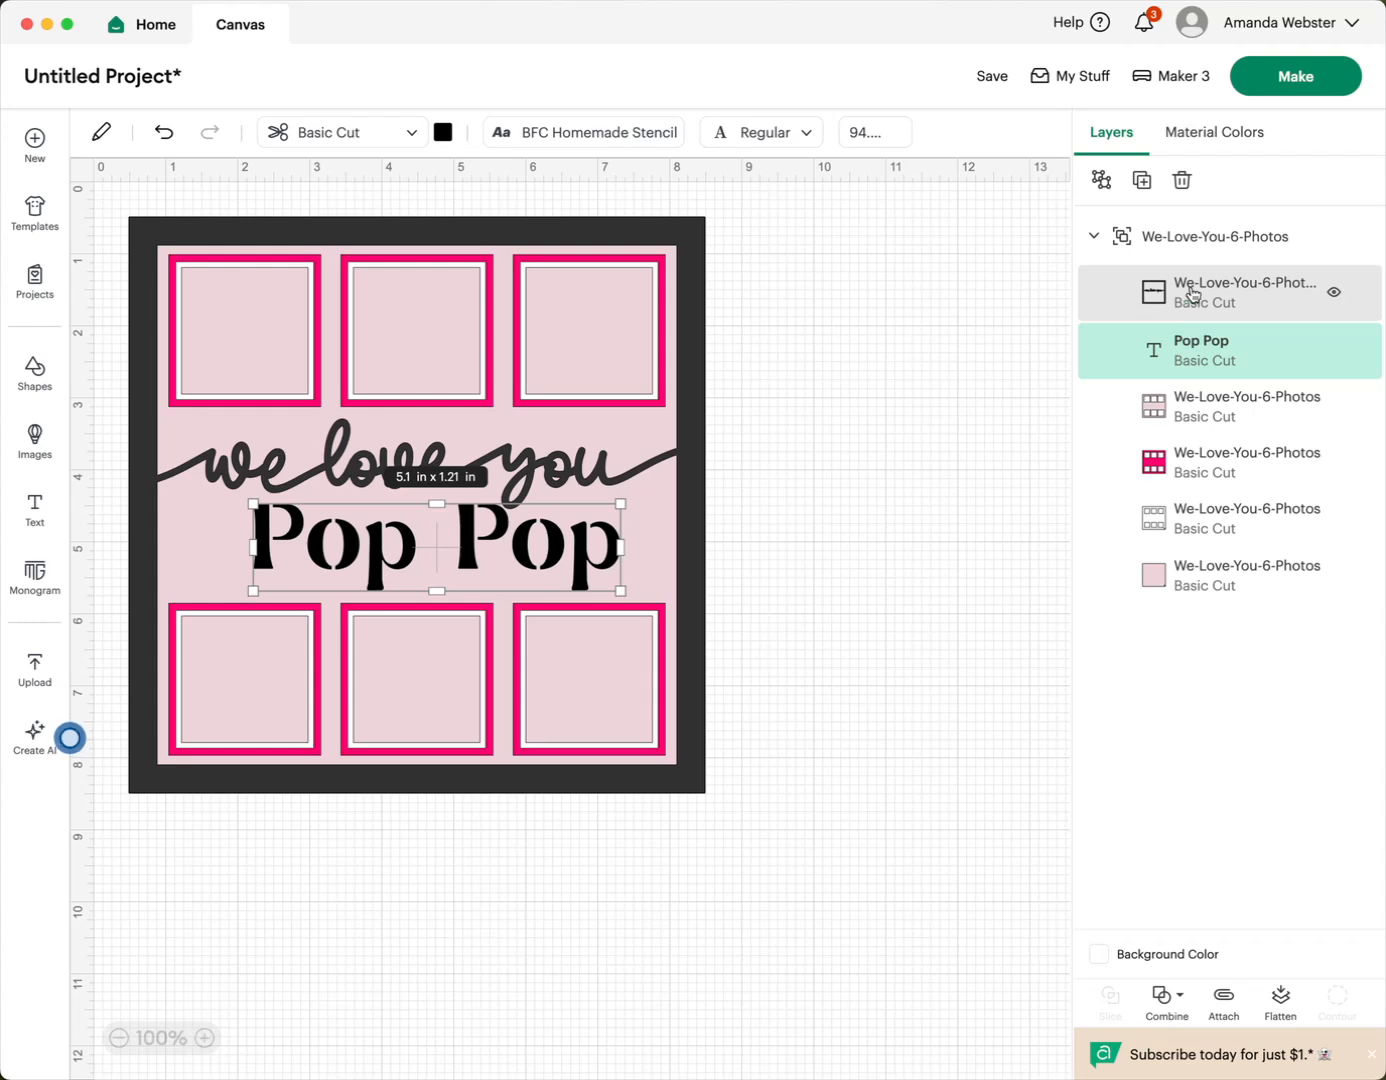
click(1207, 404)
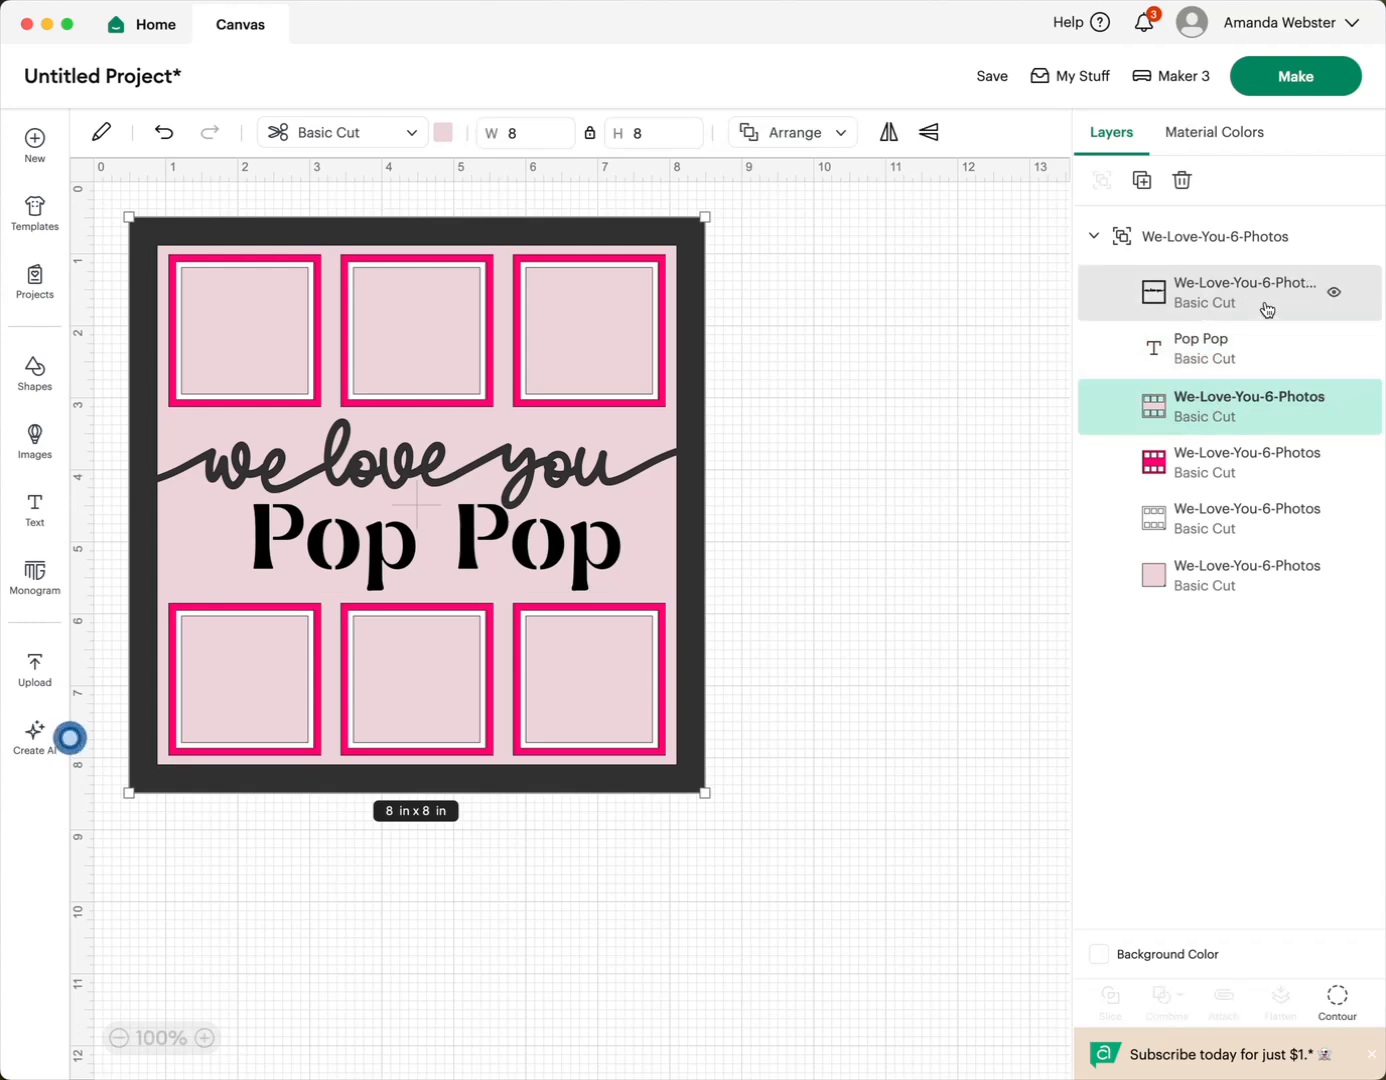
click(1232, 300)
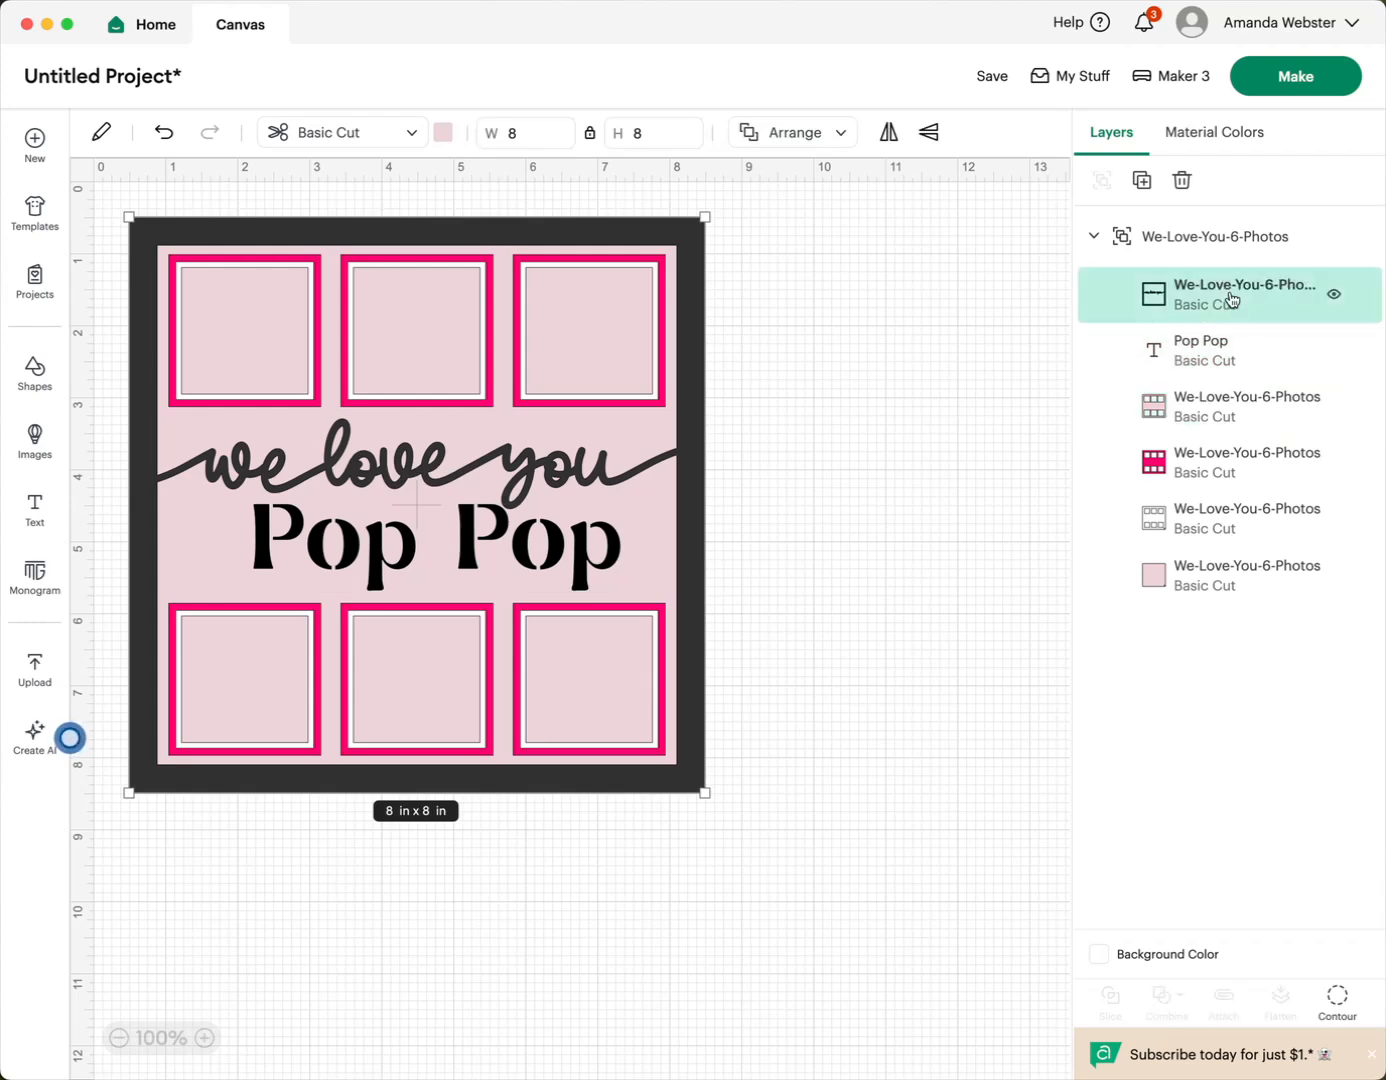
click(1335, 296)
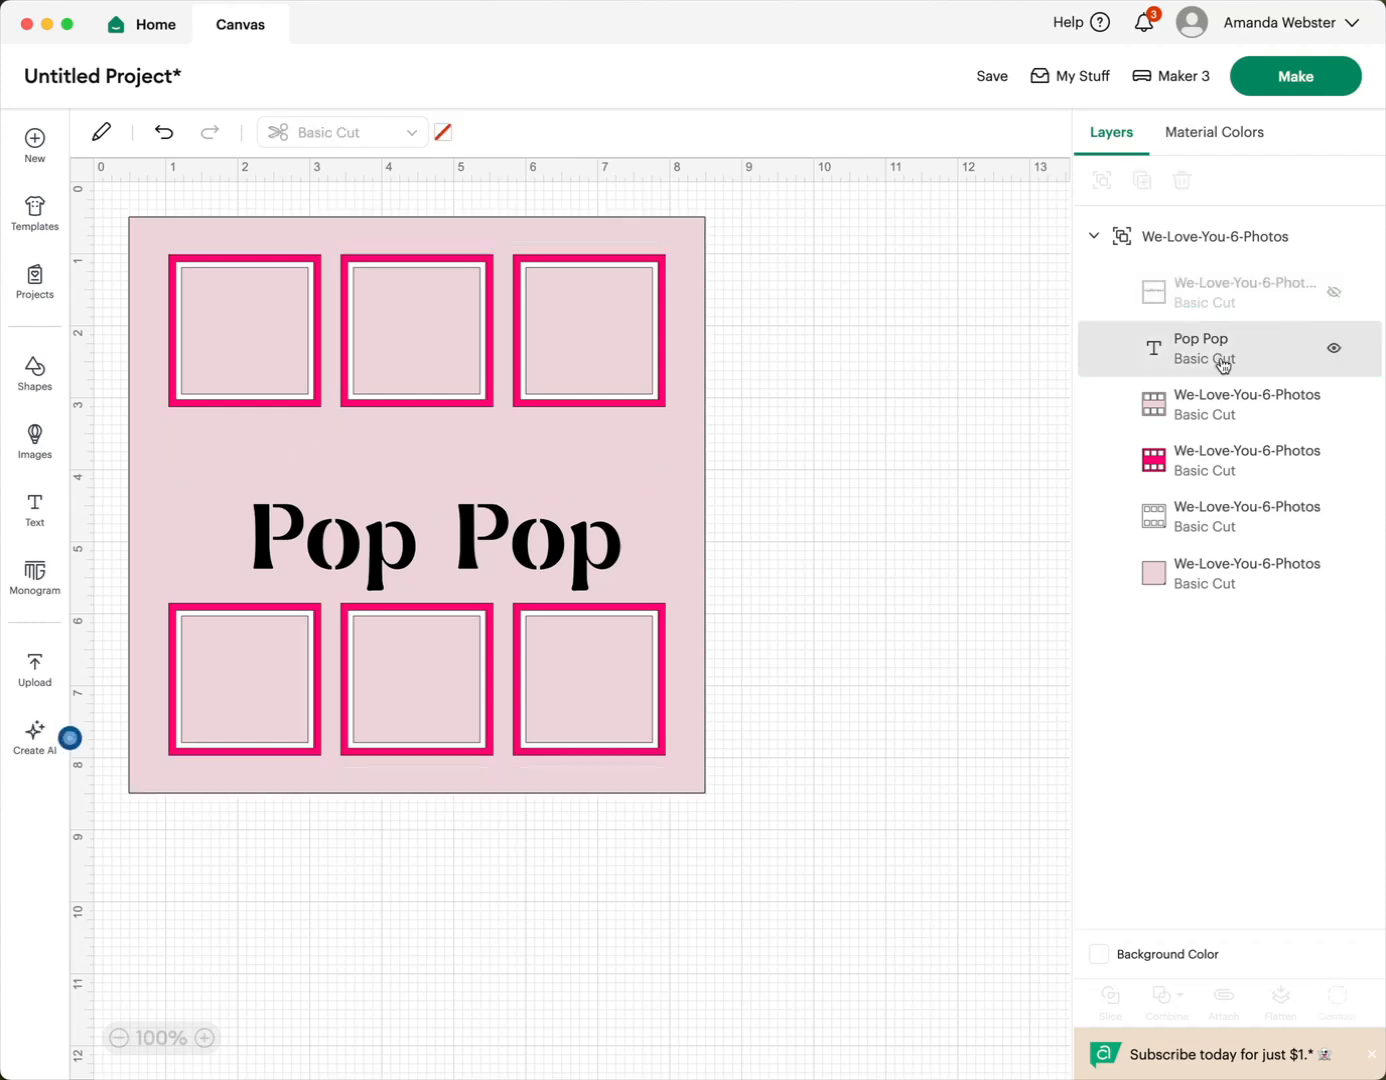
- Shift the "Pop Pop" text toward the middle of the design and center it horizontally with the pink photo-cutout layer directly beneath it
click(558, 544)
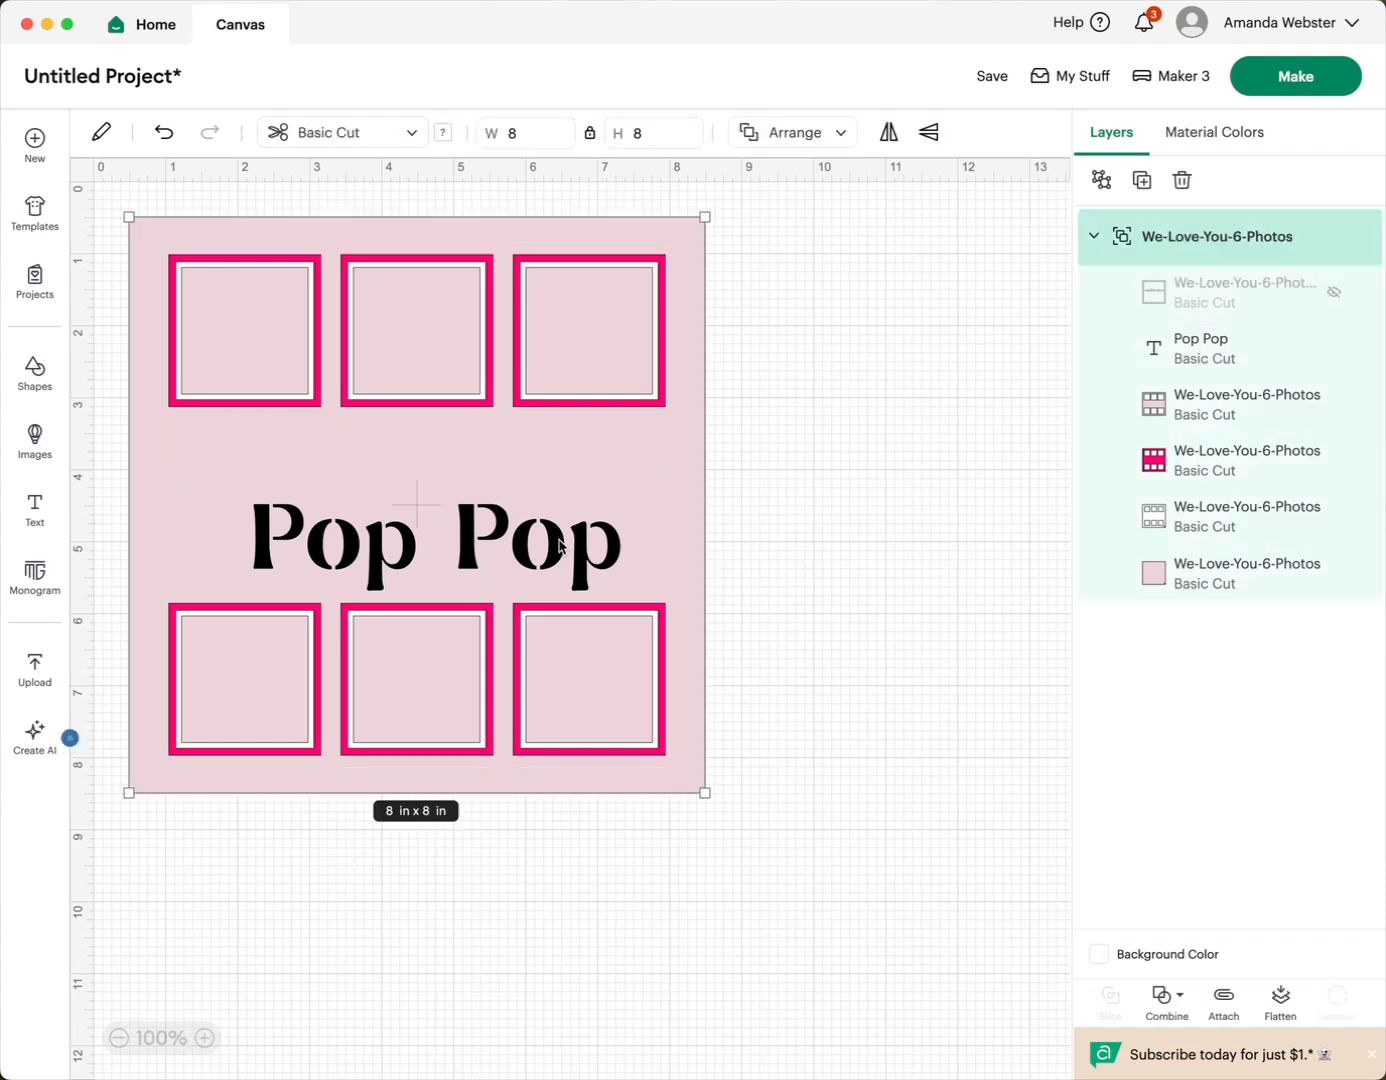
click(1245, 348)
drag(567, 552, 537, 548)
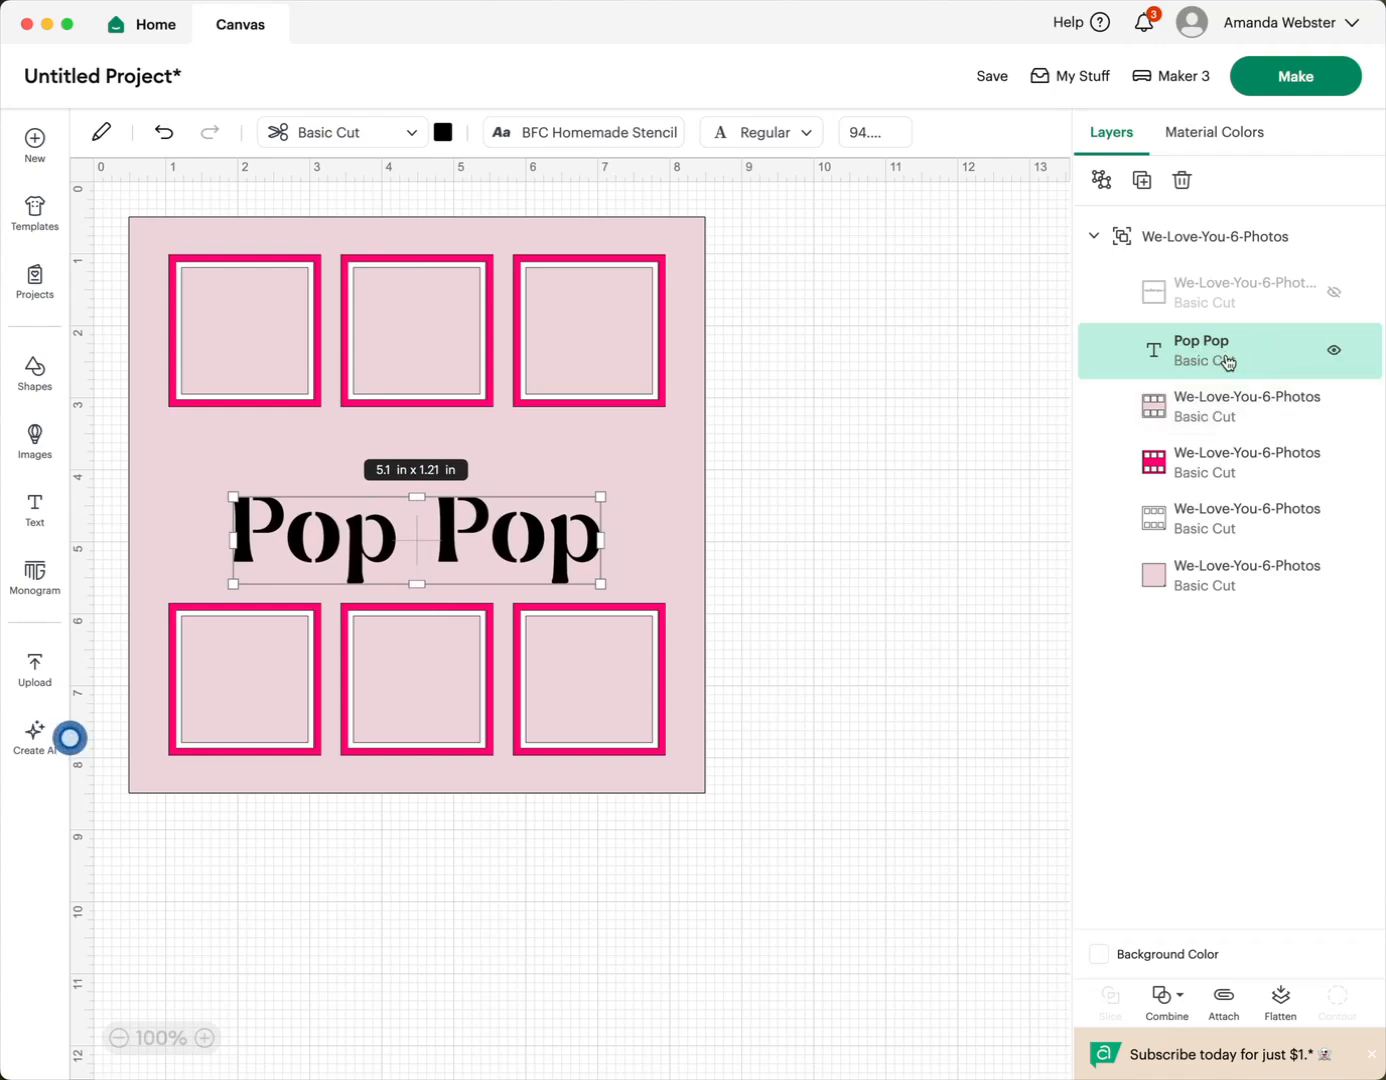
shift+click(1241, 409)
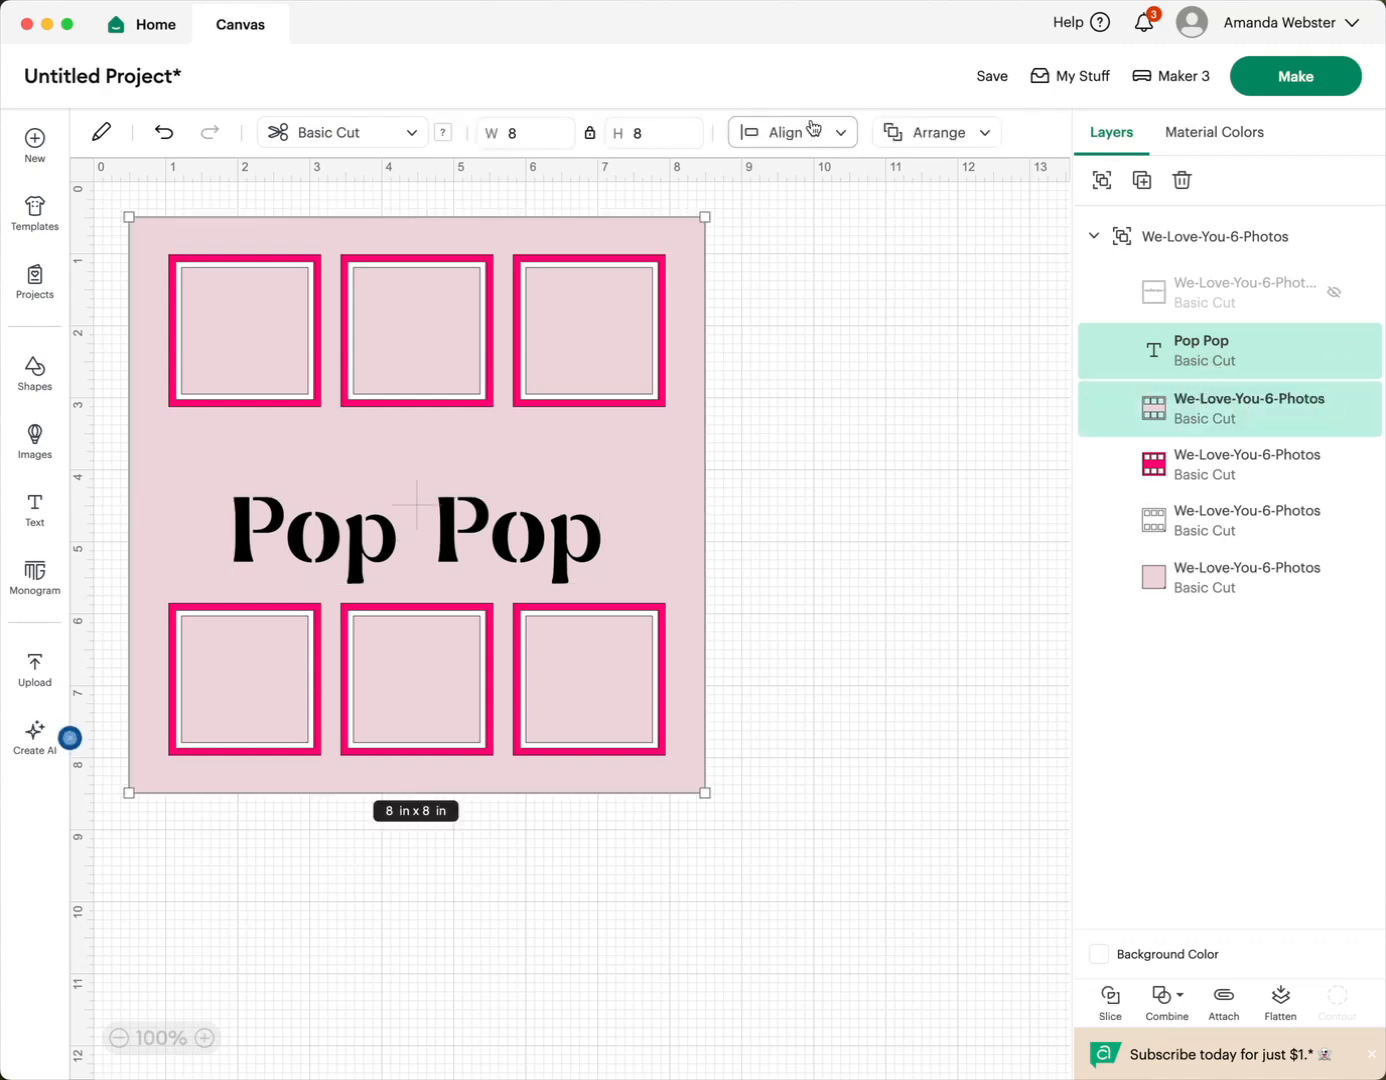
click(839, 138)
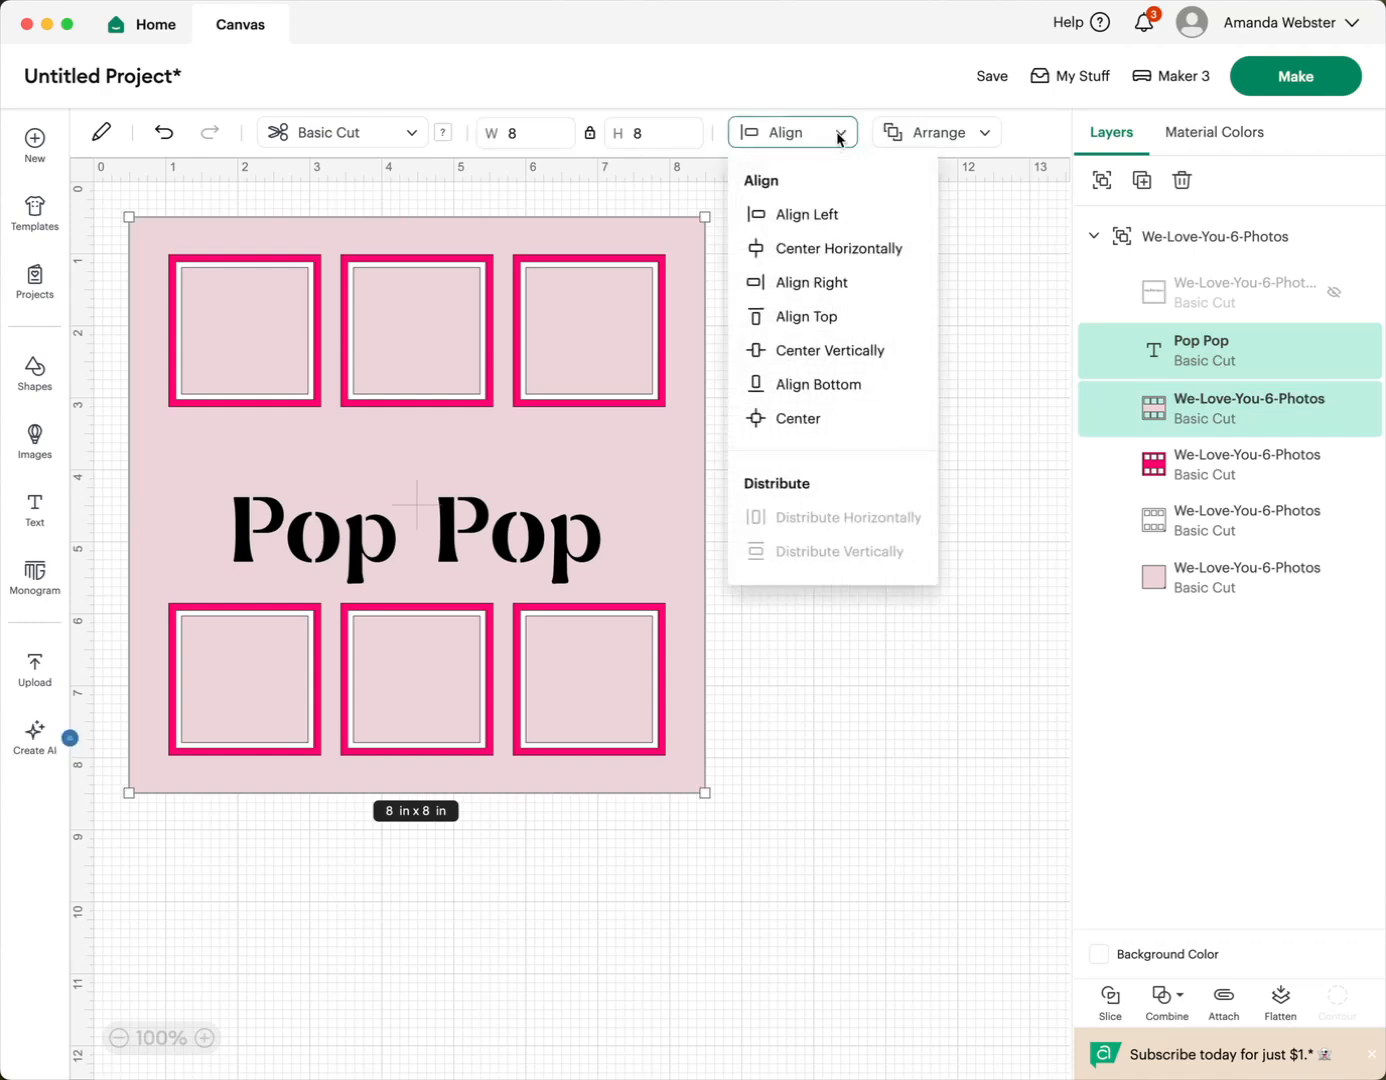
click(802, 253)
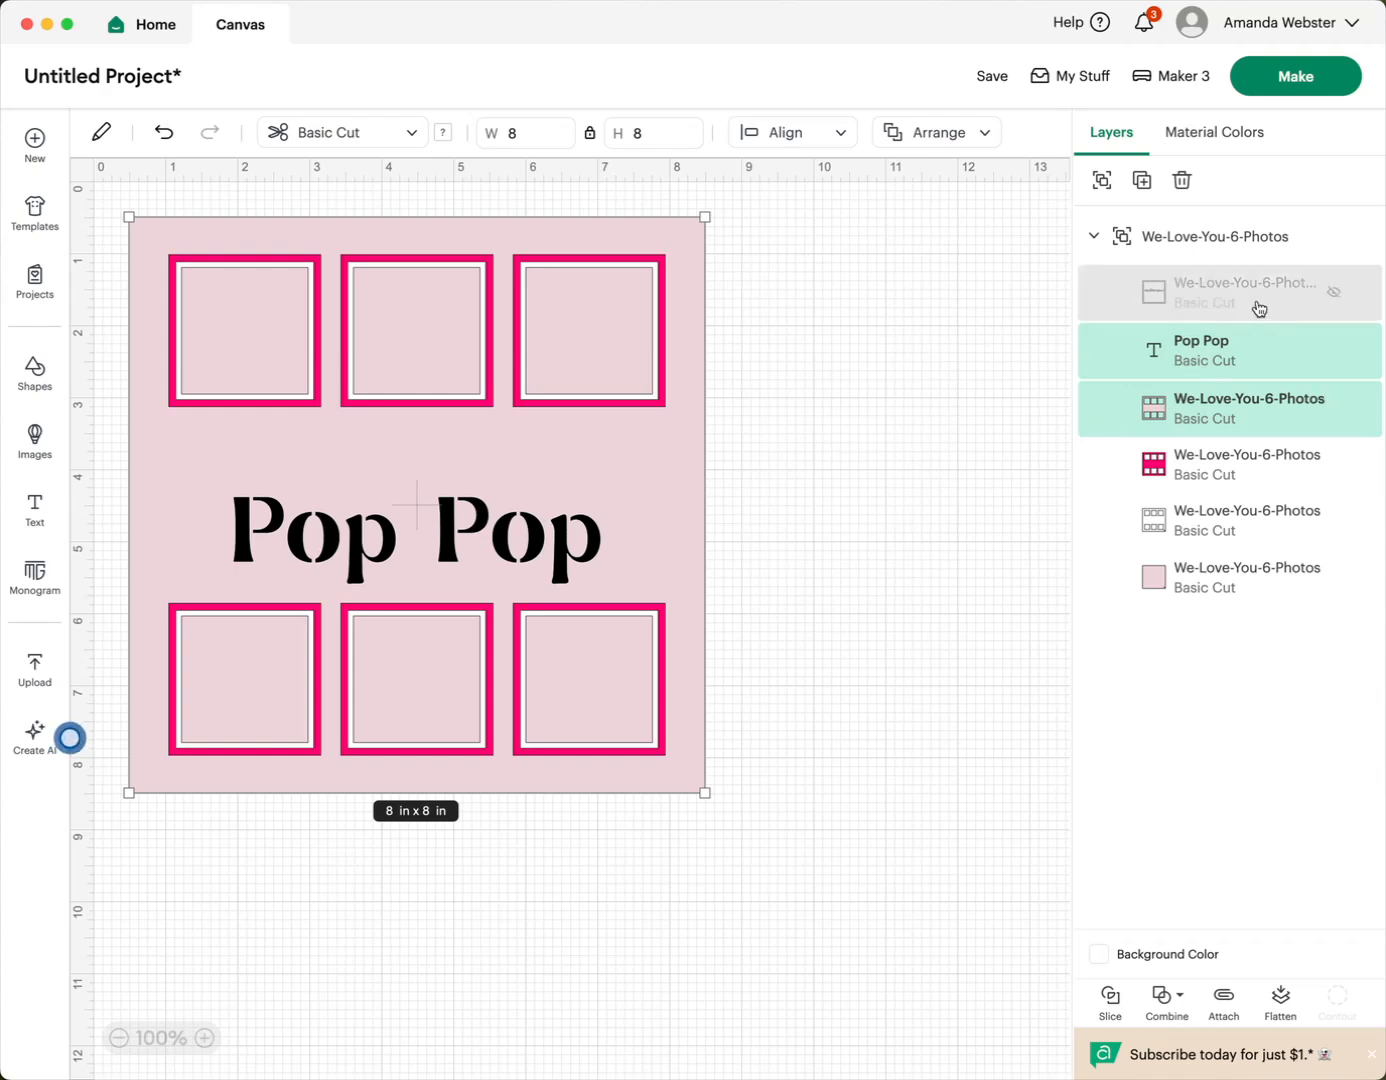
- Show the "we love you" frame layer again and nudge the "Pop Pop" text slightly down between the lettering and the lower photo windows
click(1262, 305)
click(1337, 295)
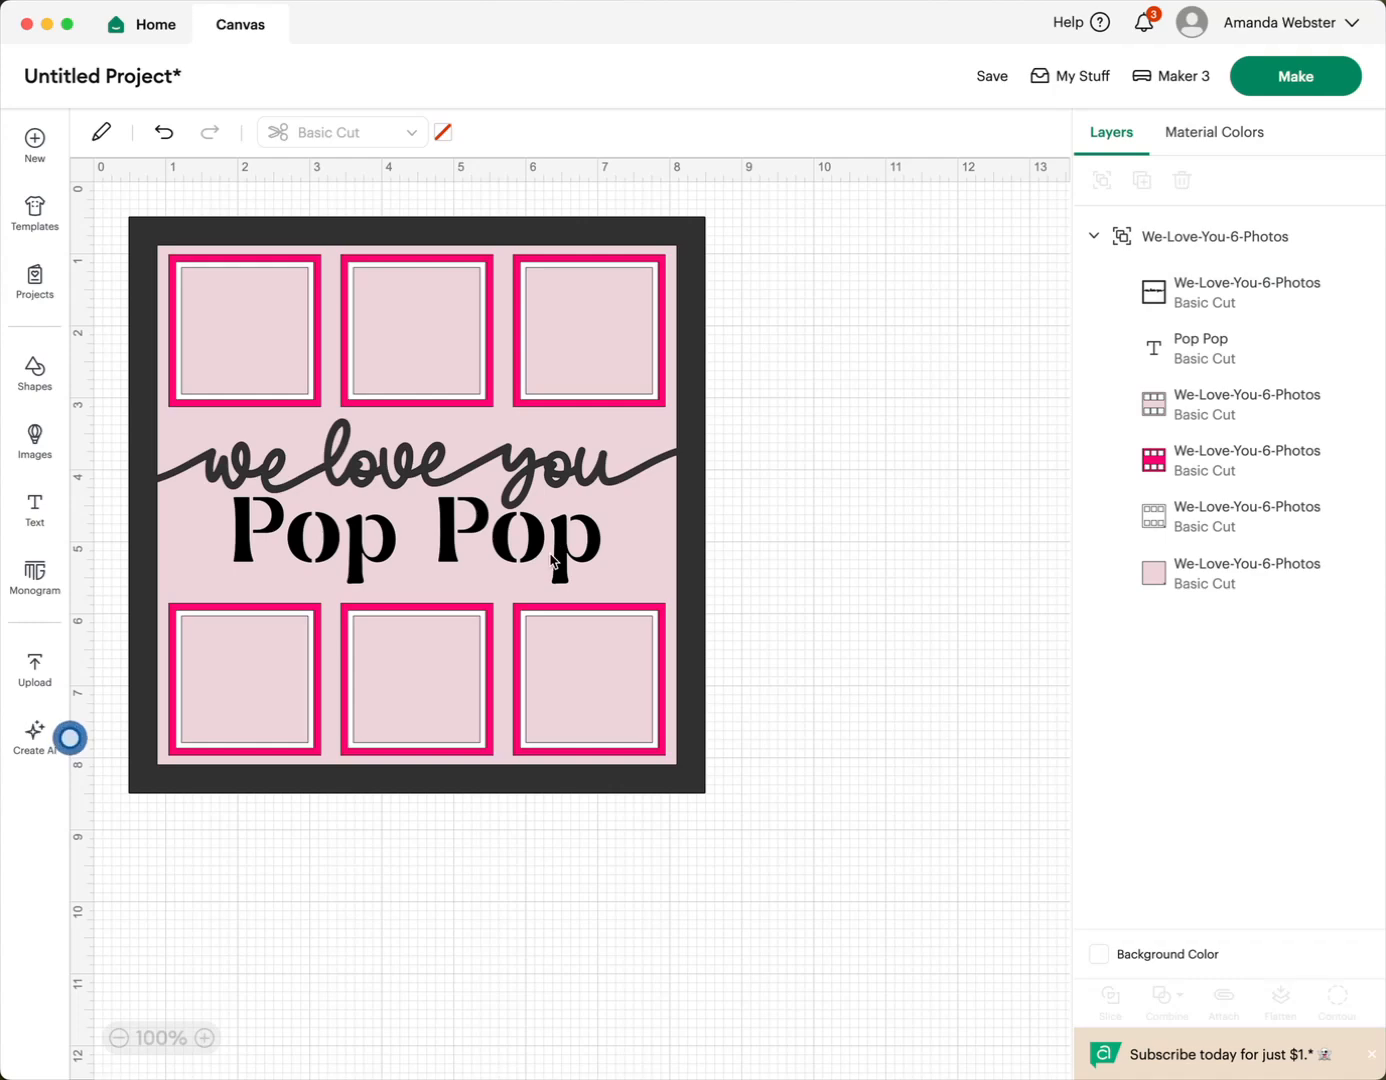
click(1150, 346)
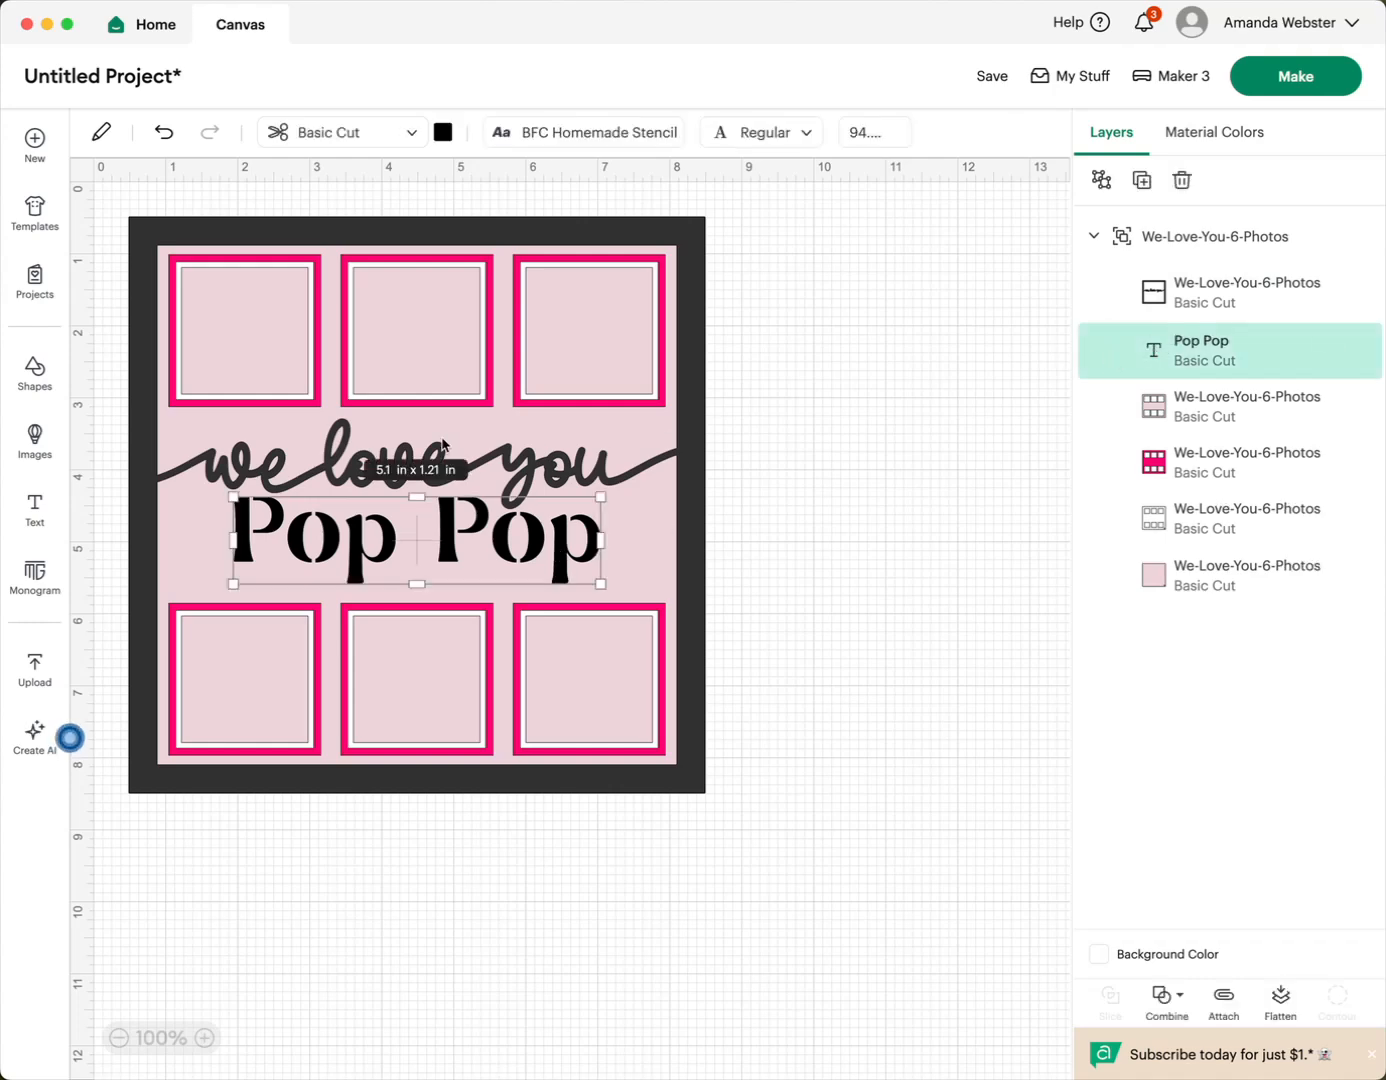
key(Down)
key(Down)
key(Down)
key(Down)
key(Down)
key(Down)
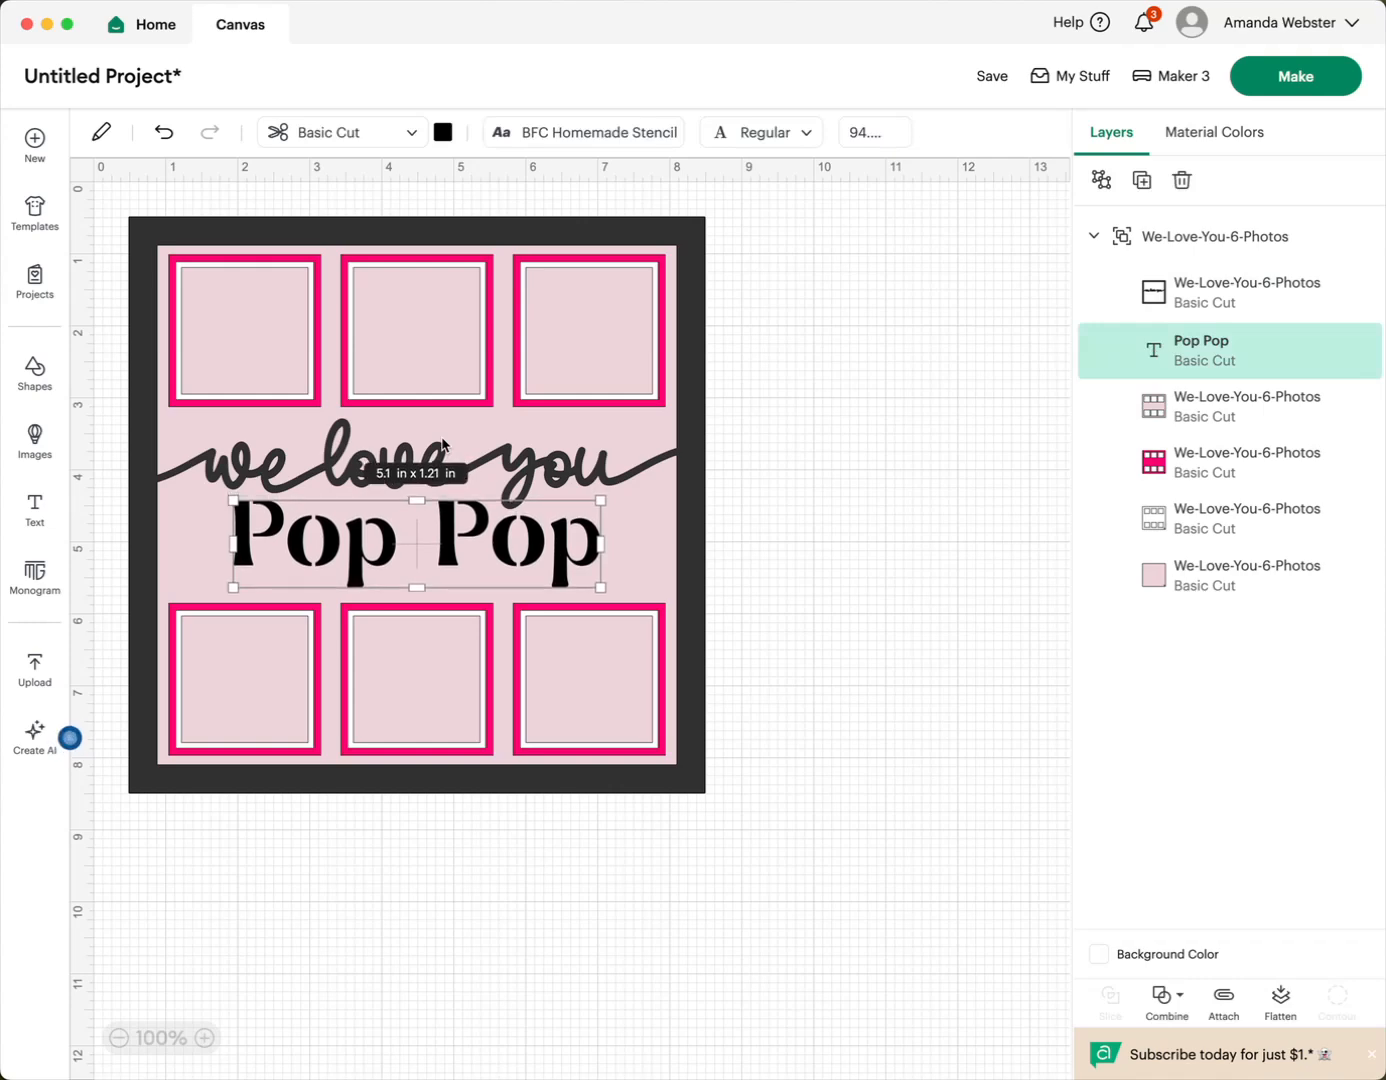
key(Up)
key(Up)
key(Up)
key(Down)
key(Down)
key(Up)
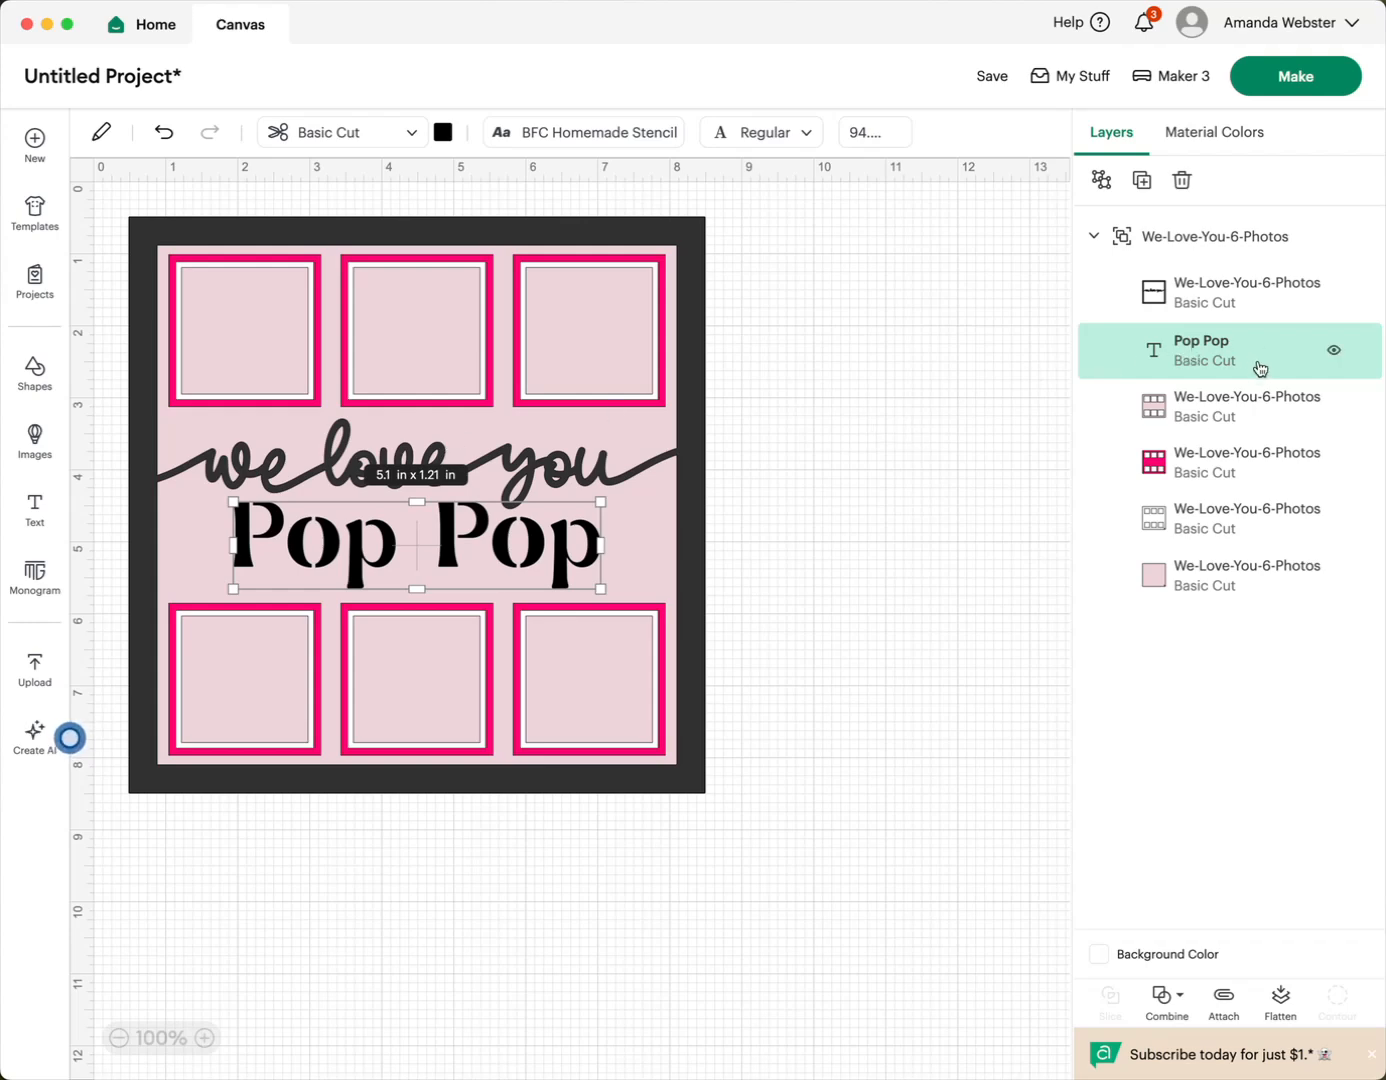
- Subtract the "Pop Pop" text from the pink photo-cutout layer directly beneath it
click(1210, 410)
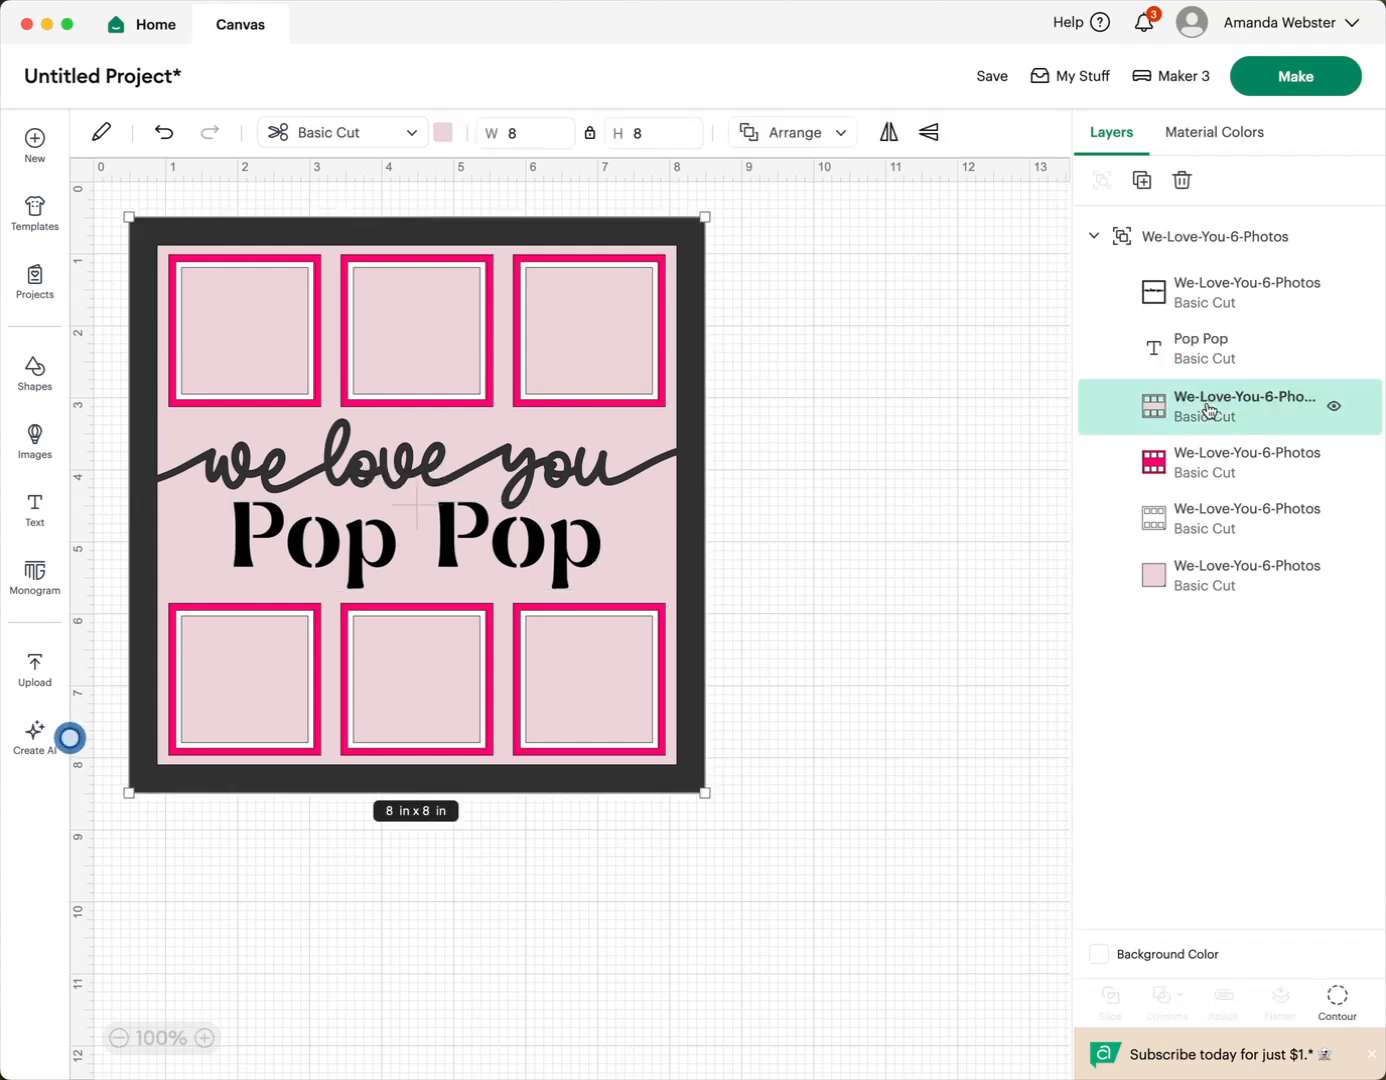
click(1223, 350)
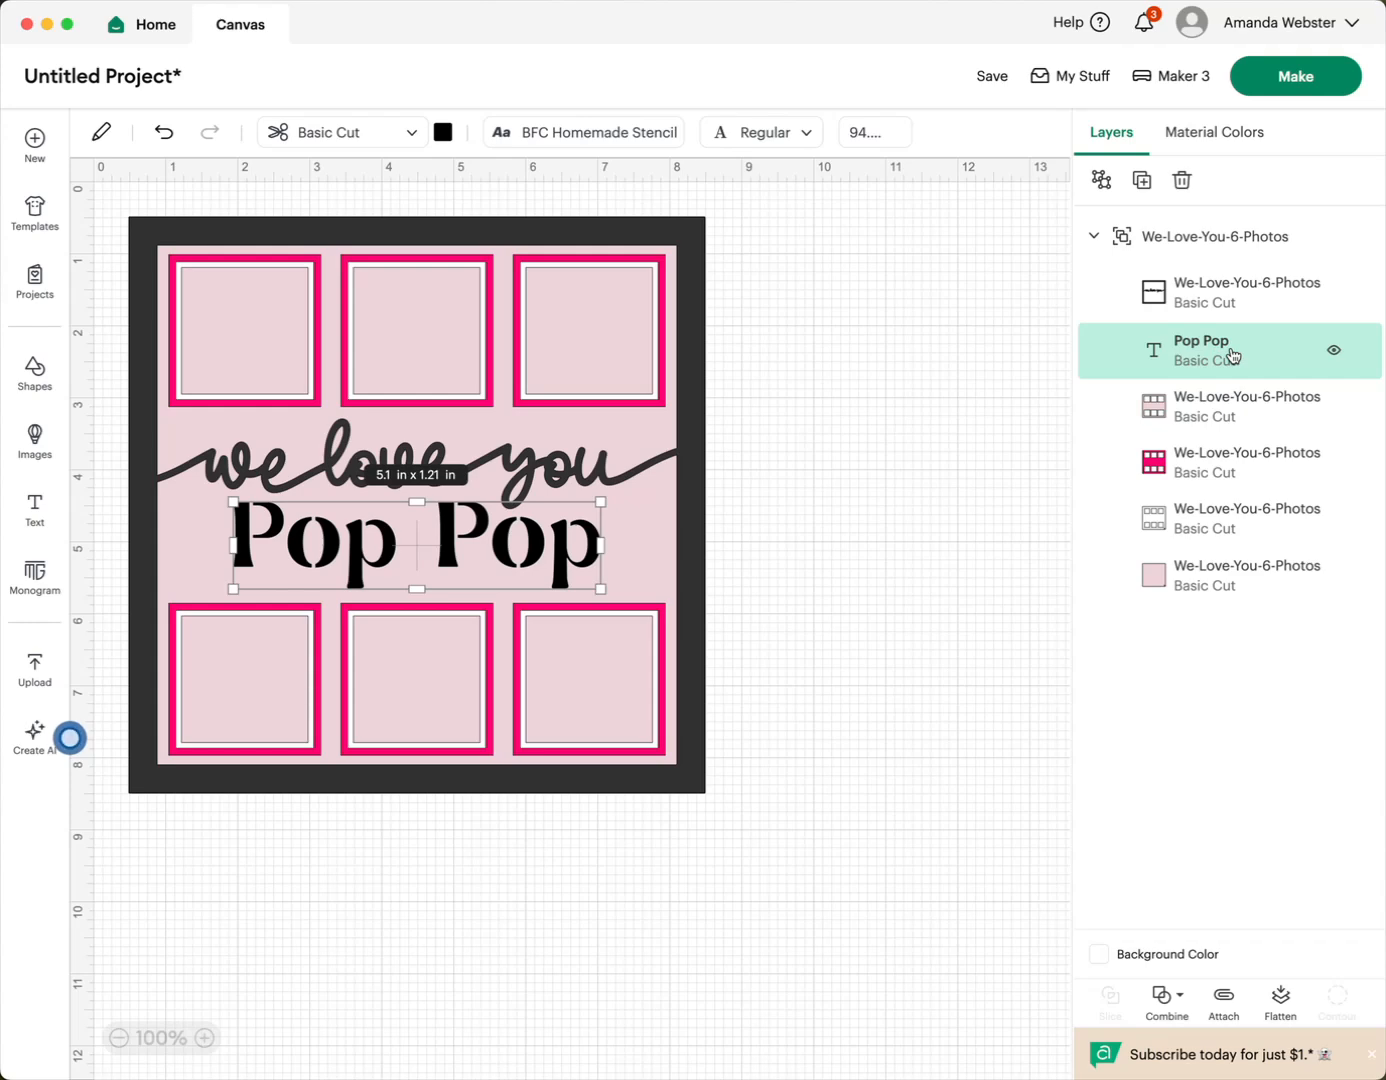
shift+click(1209, 404)
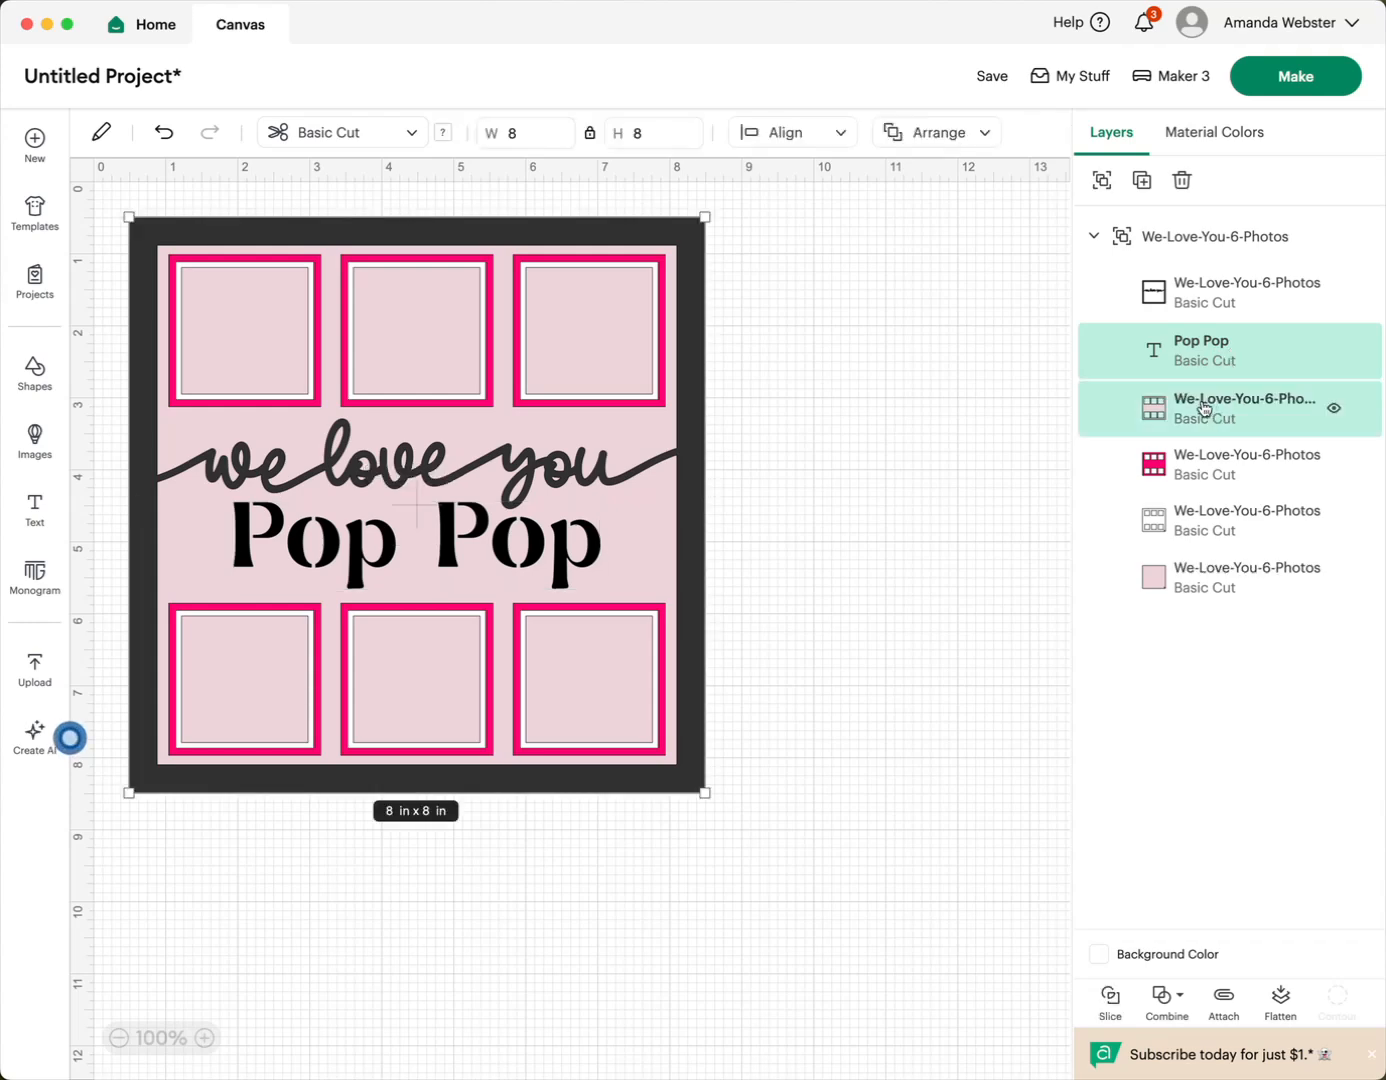
click(1179, 1001)
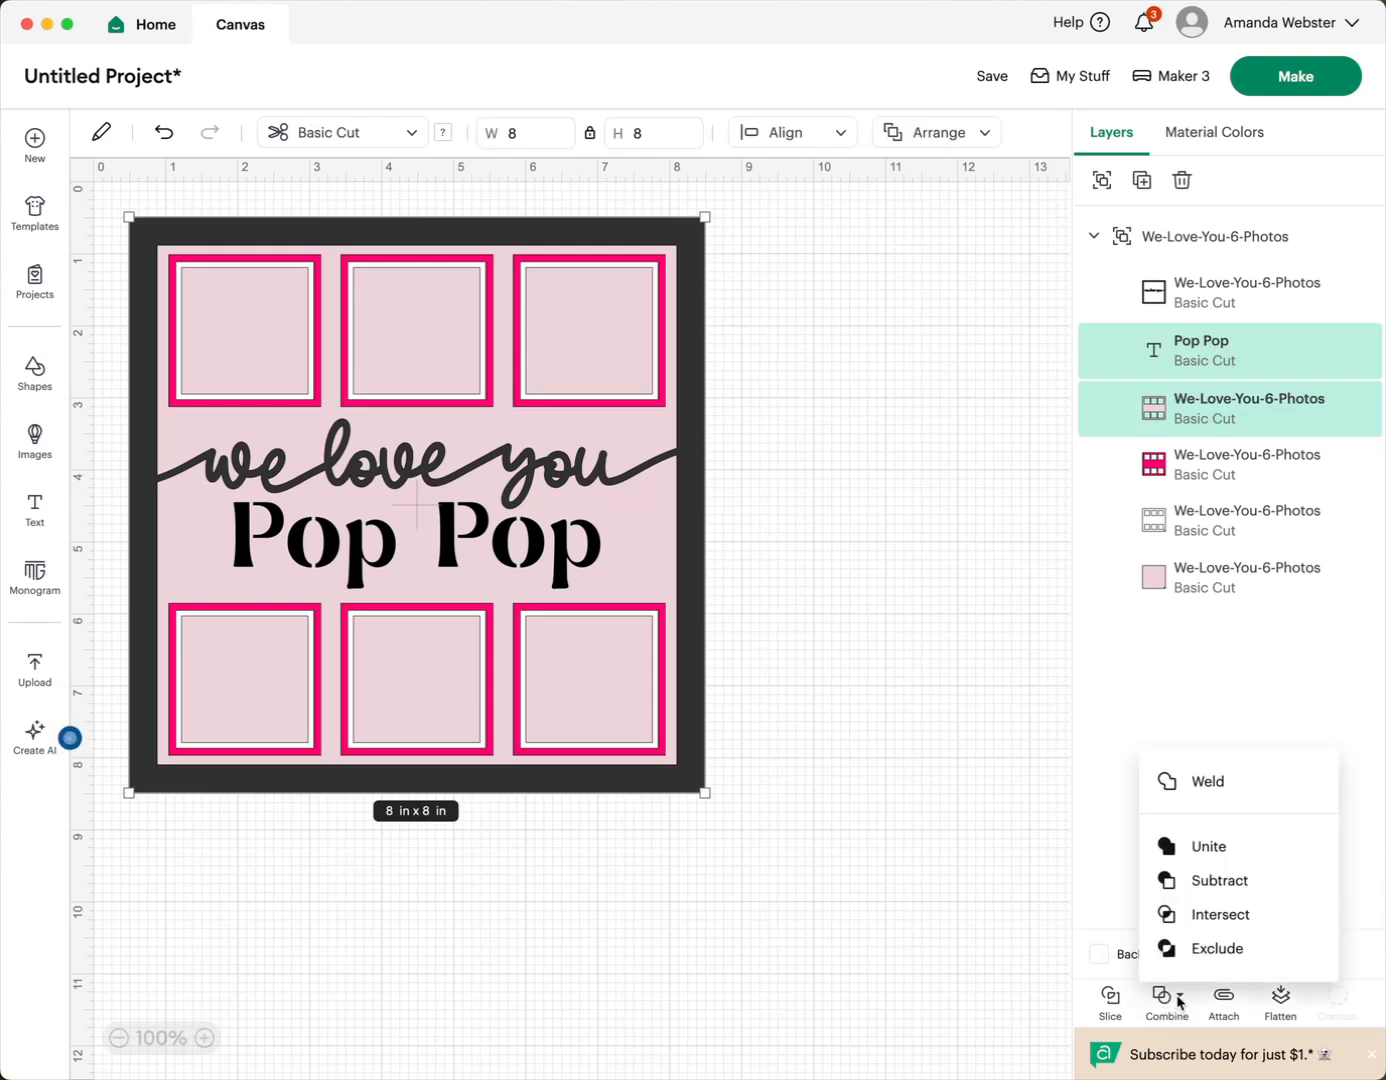
click(1209, 883)
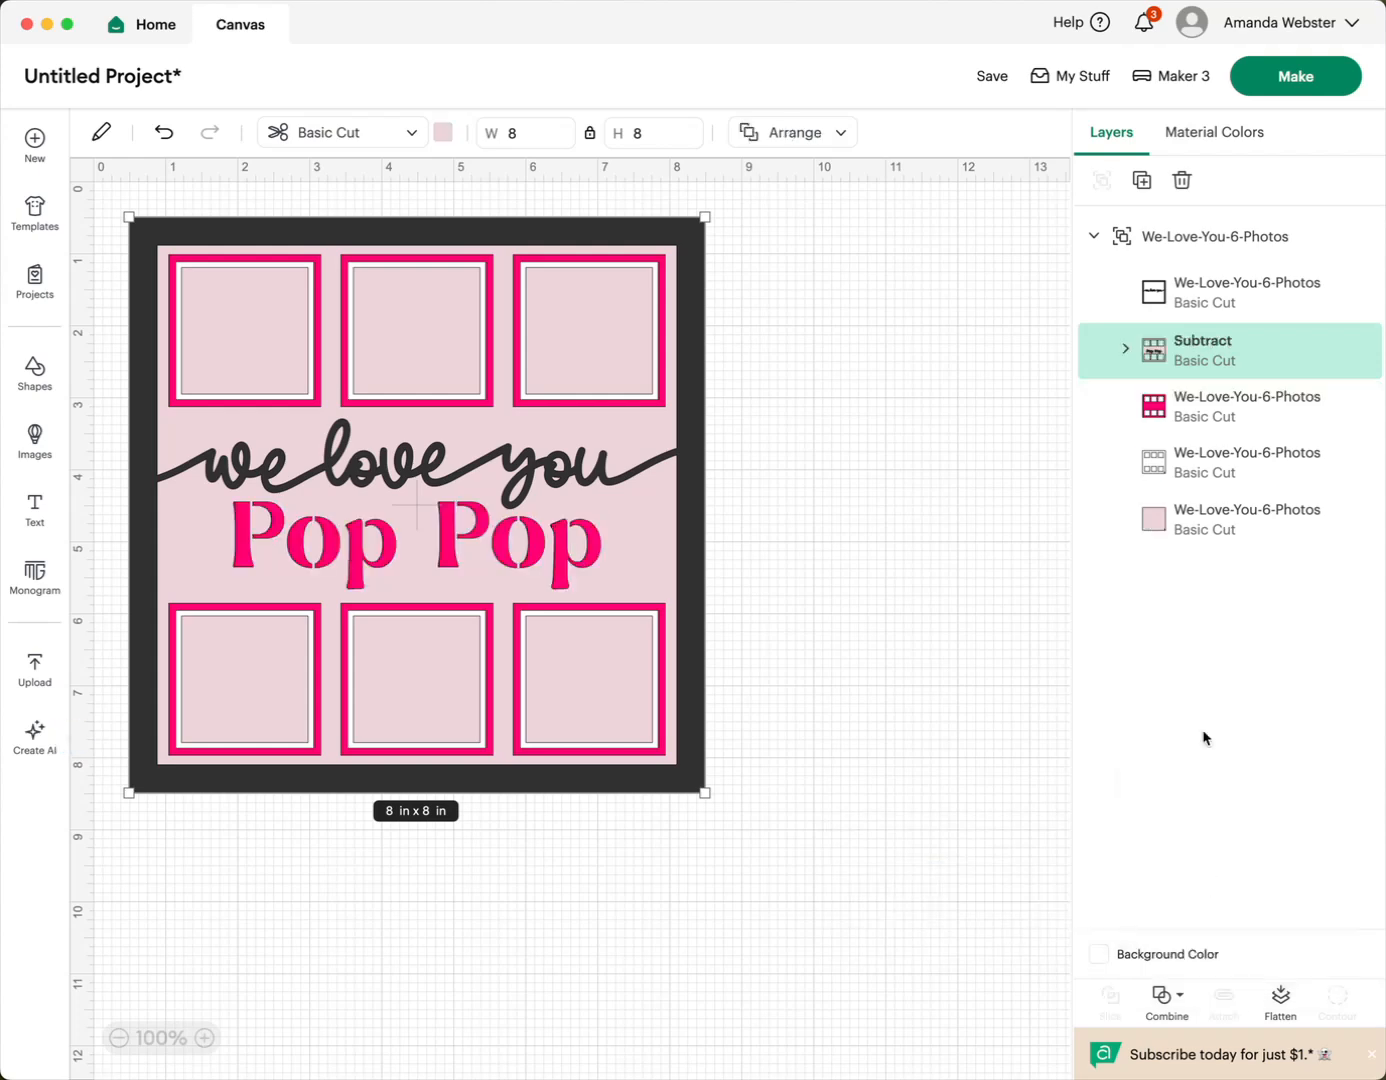
- Prepare the project for cutting without saving it, with all materials loaded On Mat, and preview mat 5 with the "Pop Pop" cutout
click(1274, 79)
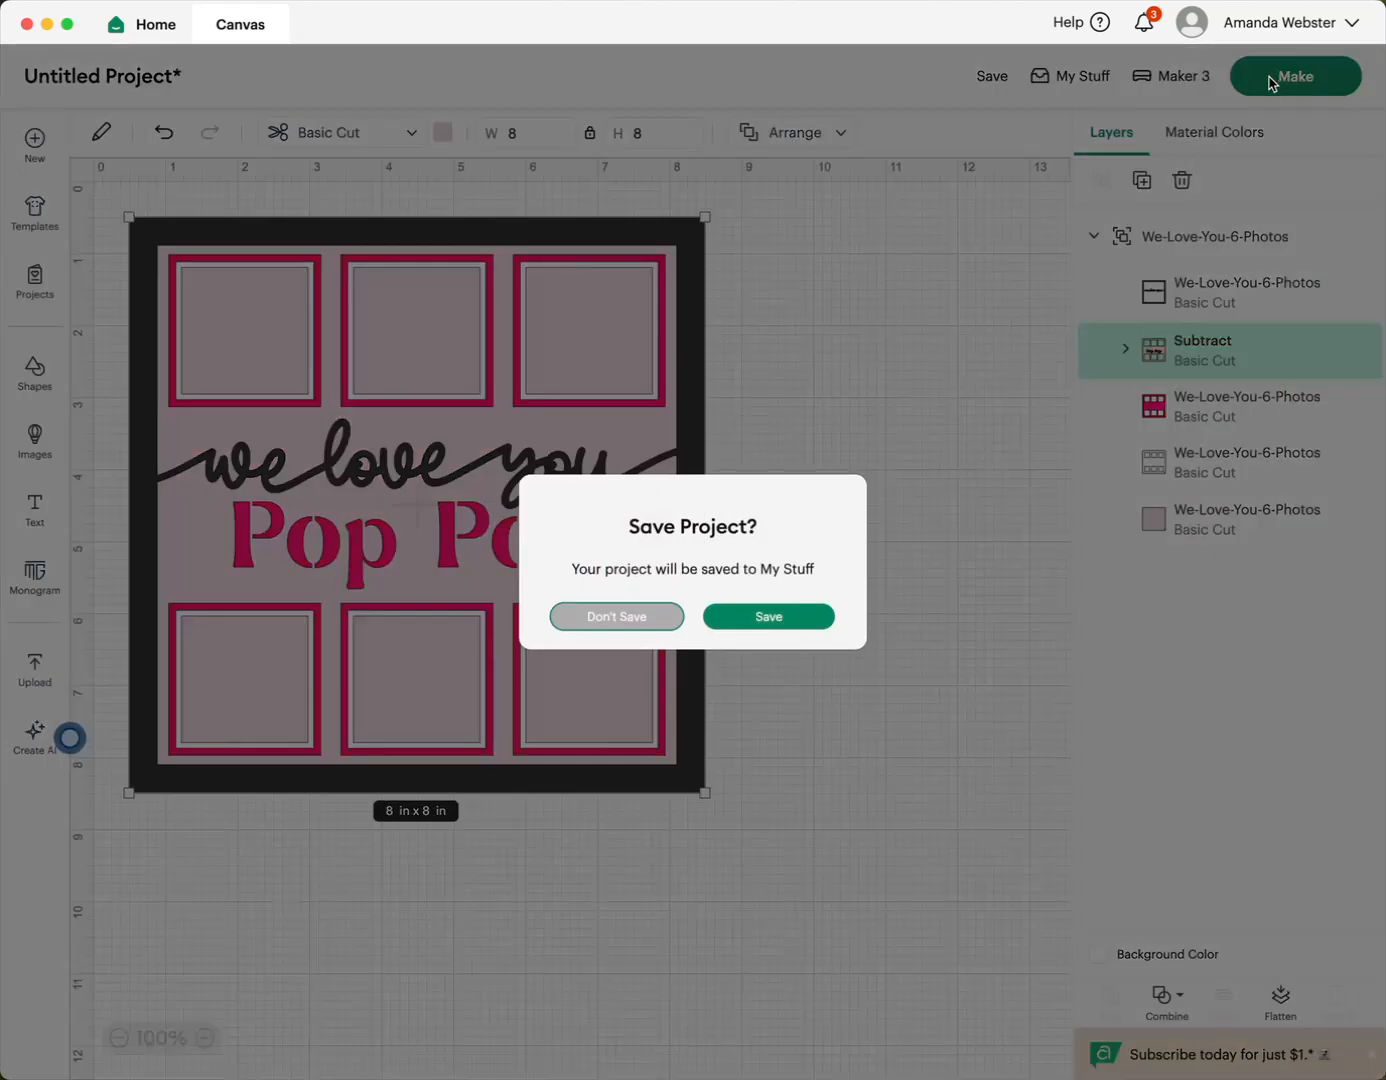
click(628, 618)
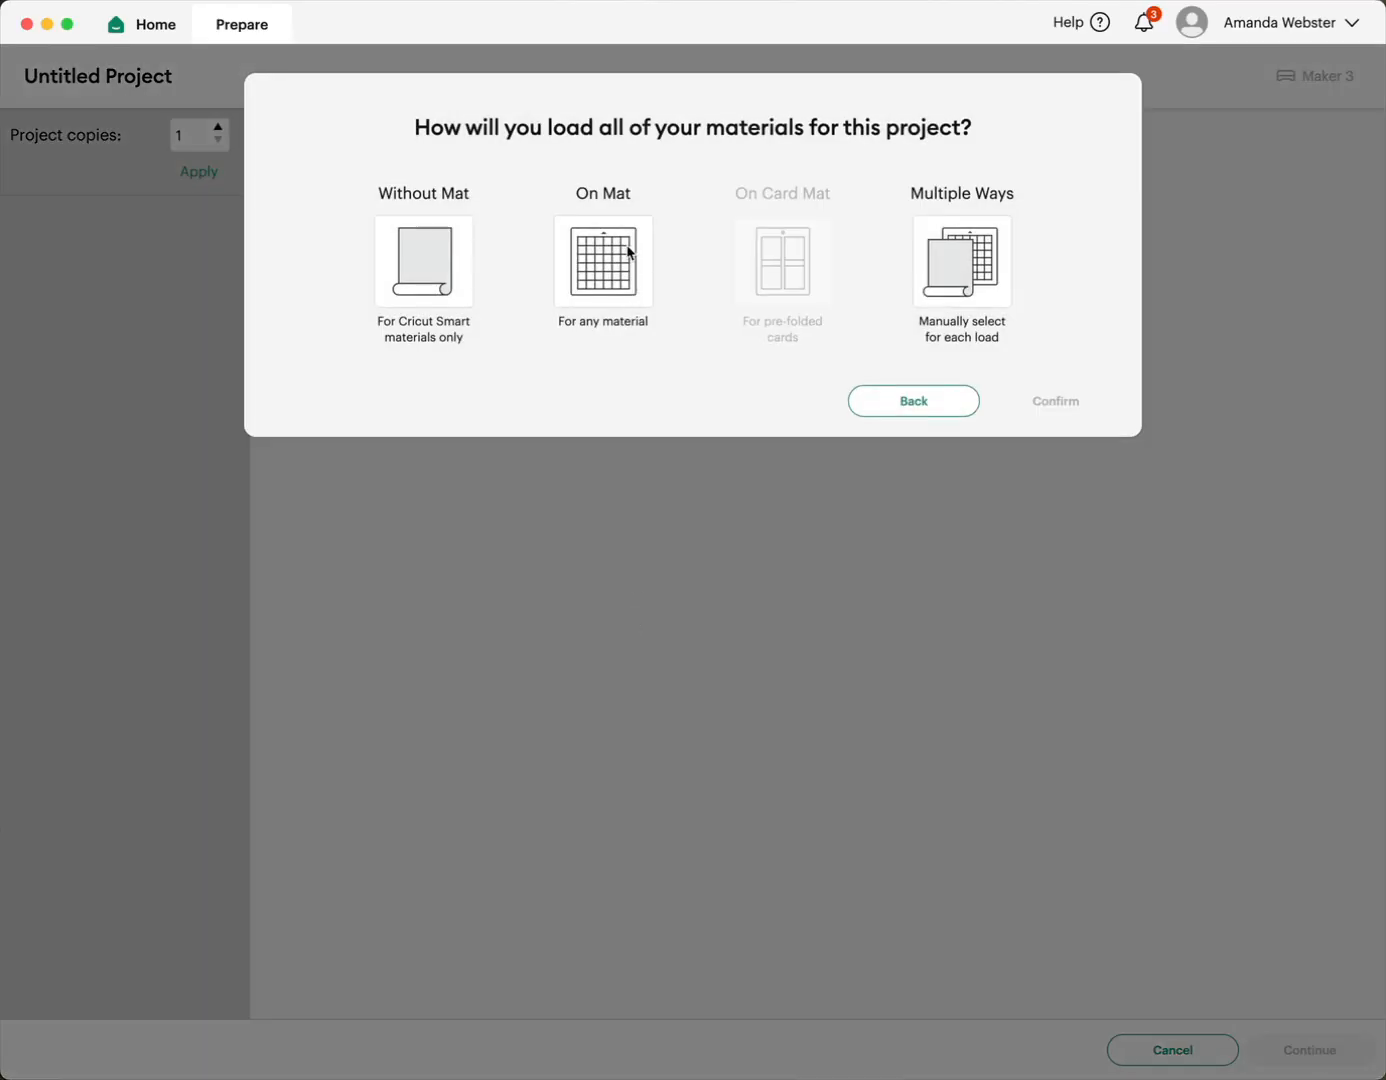
click(628, 248)
click(1053, 461)
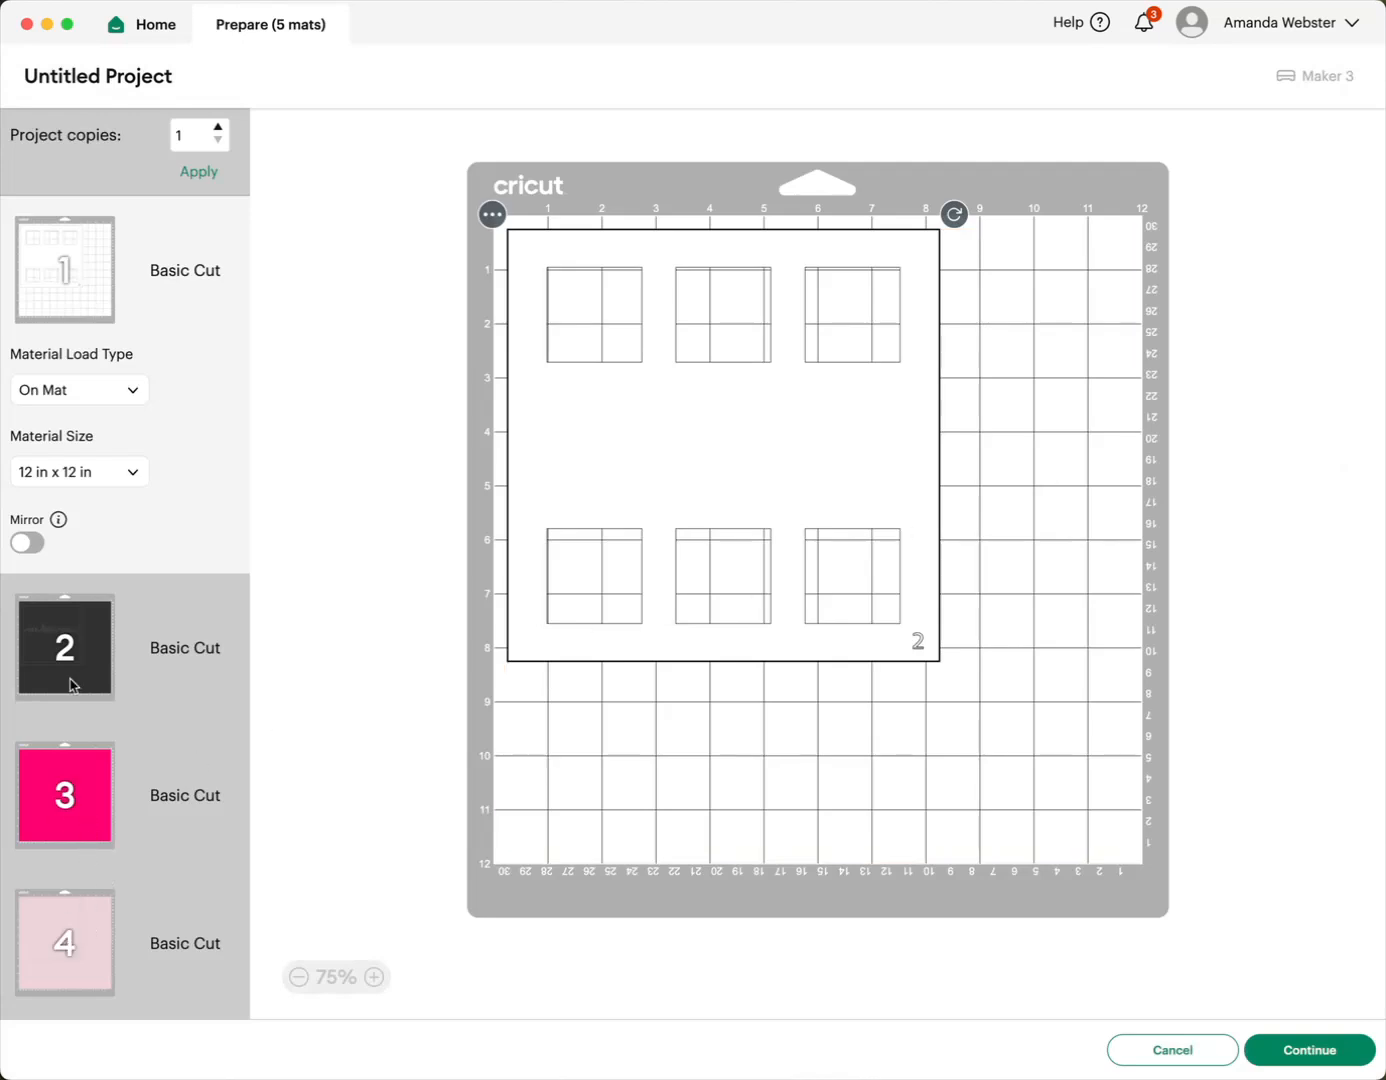
scroll(122, 298, down, 3)
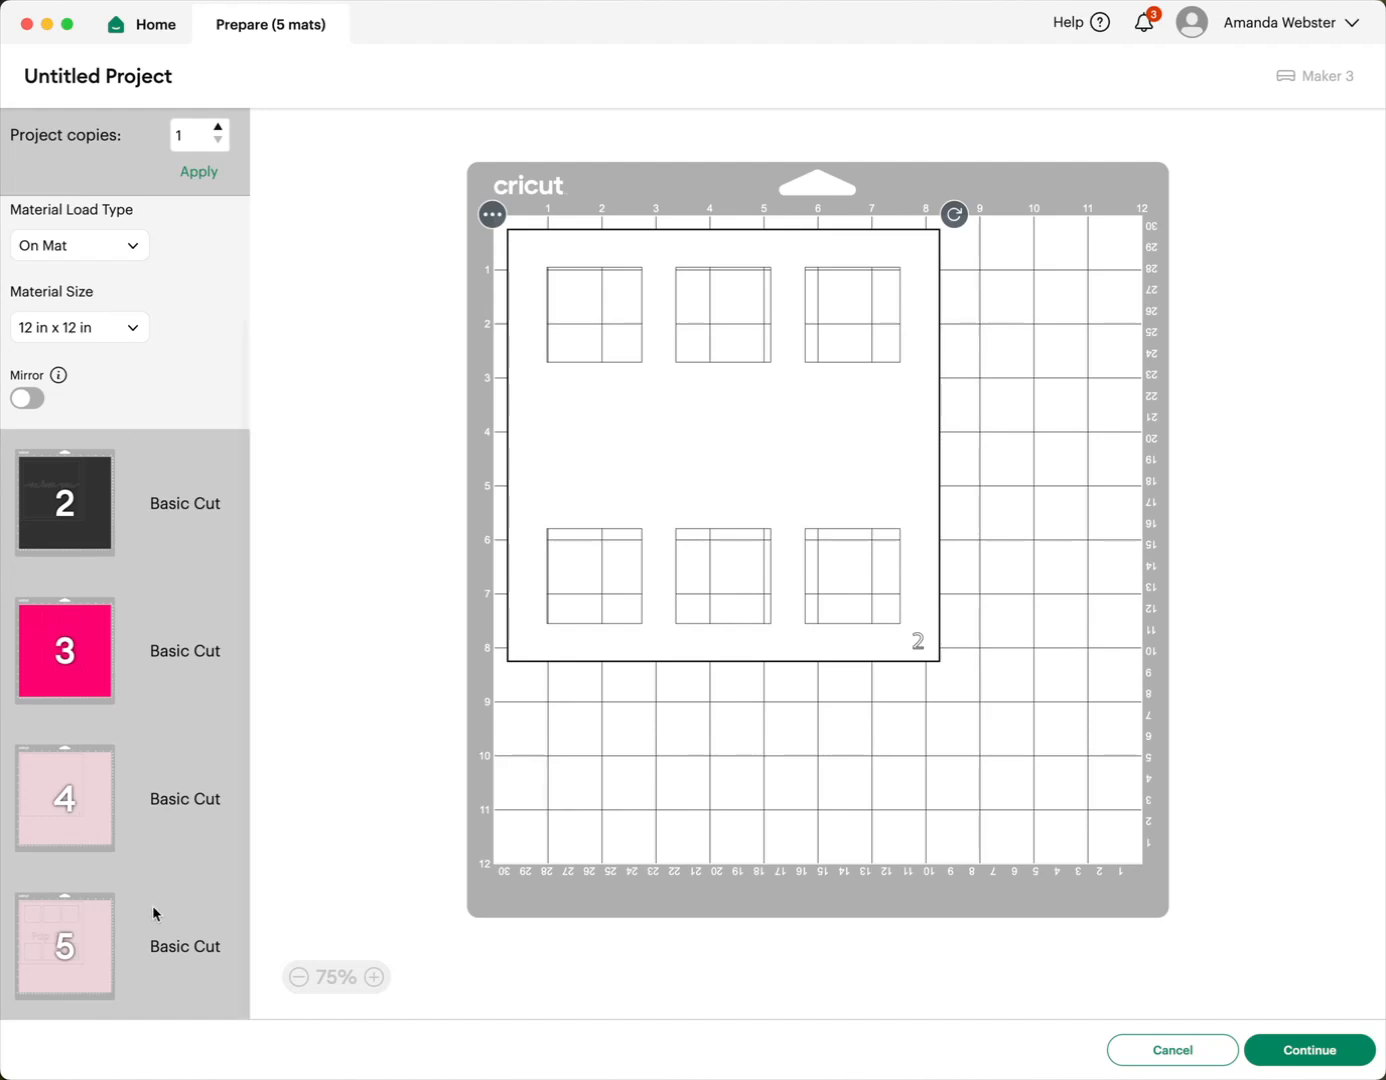
click(92, 947)
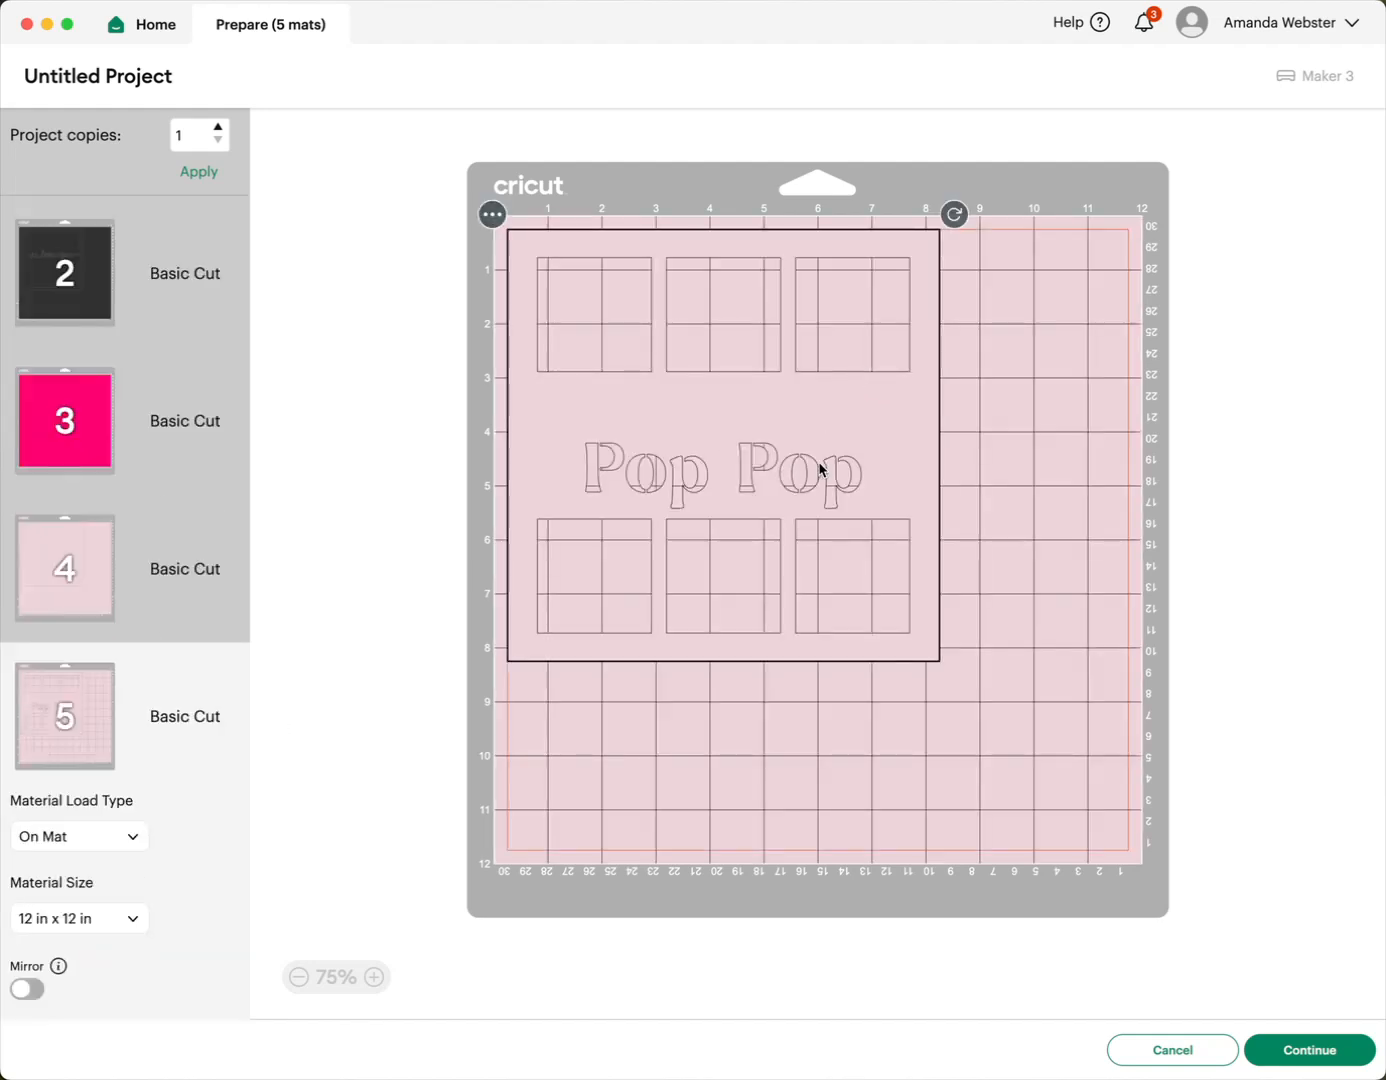